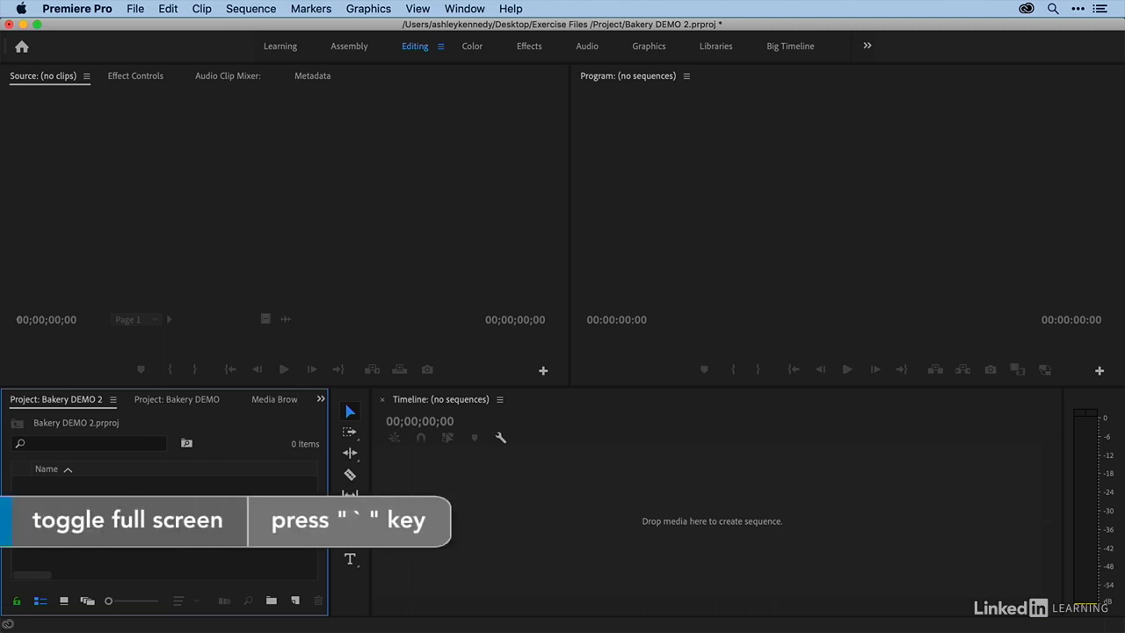
- Import all the still images from the Images folder under Exercise Files > Media into the Bakery DEMO 2 project
key(grave)
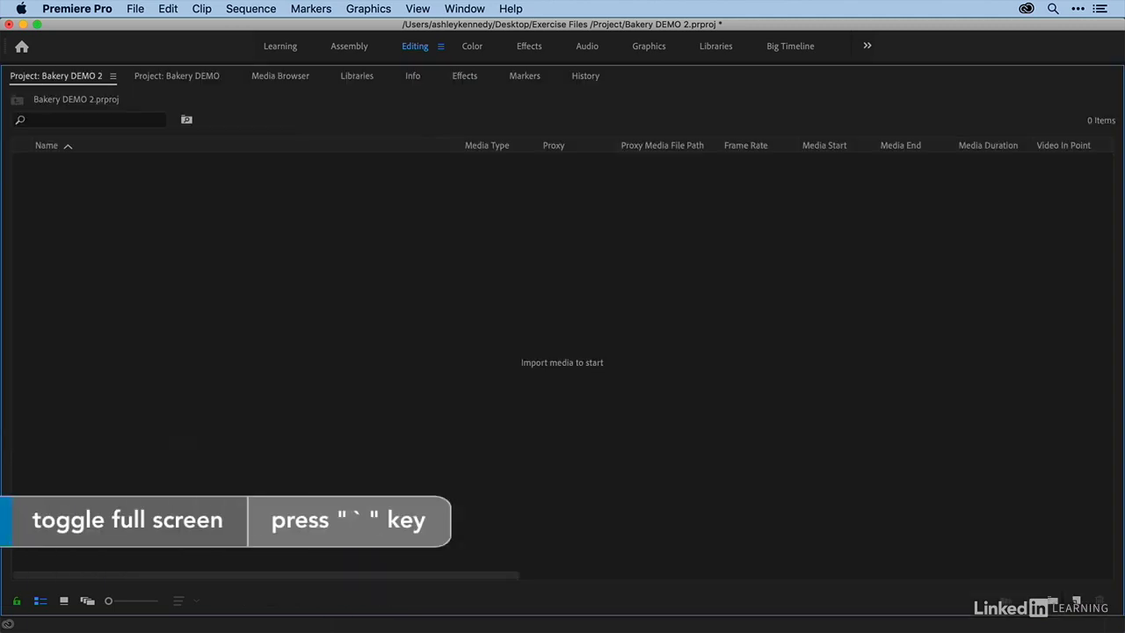
click(280, 77)
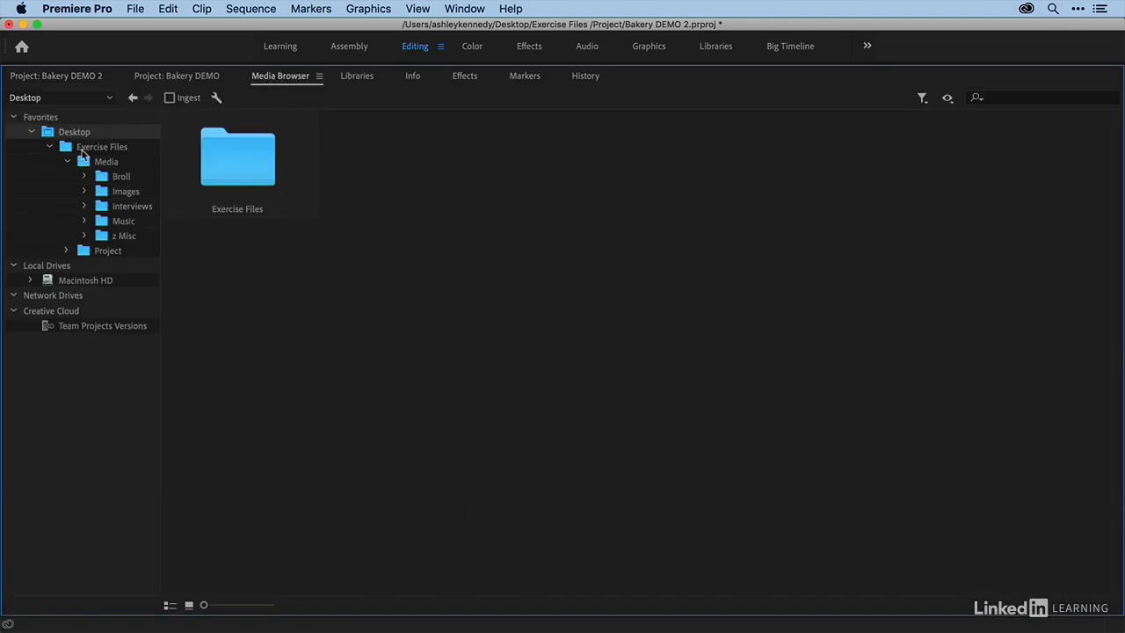
click(125, 191)
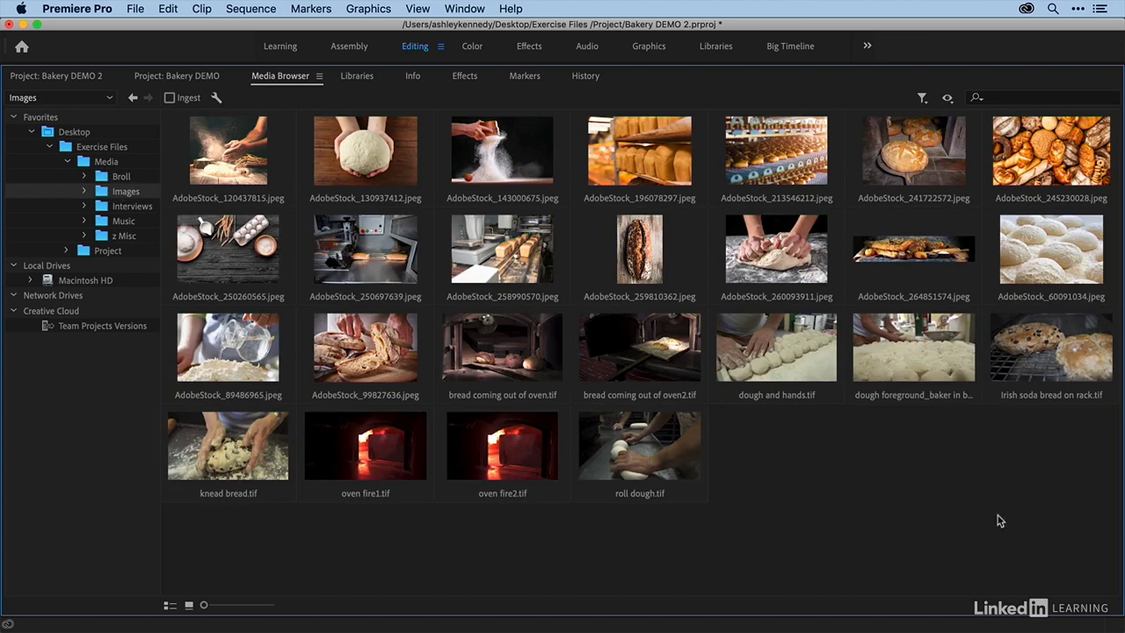
drag(1090, 543, 236, 155)
right_click(235, 154)
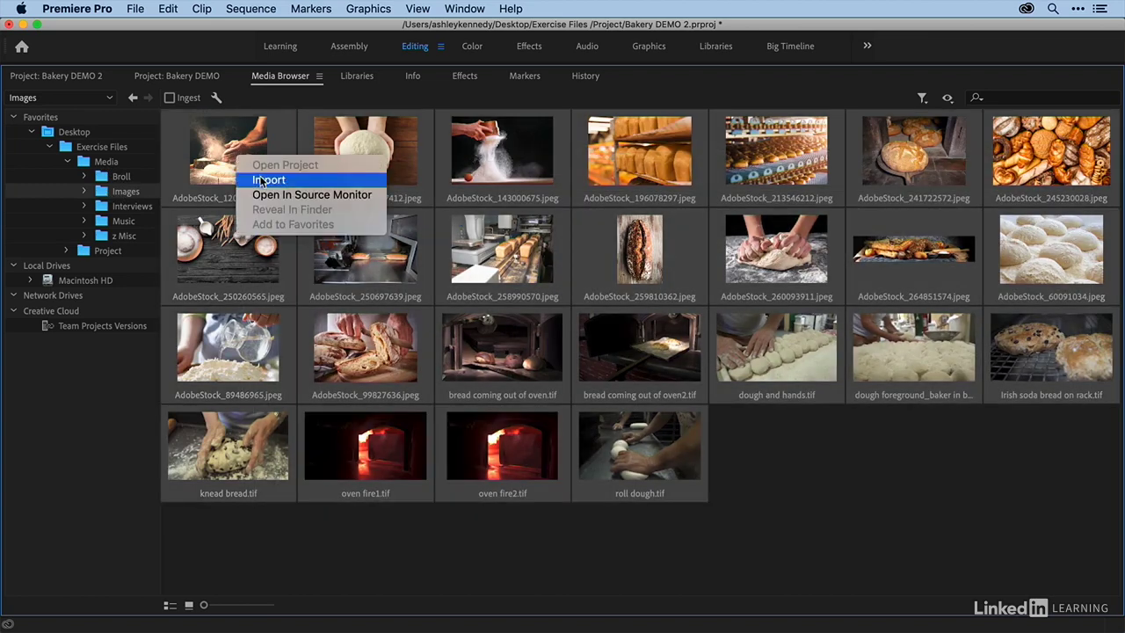
click(261, 180)
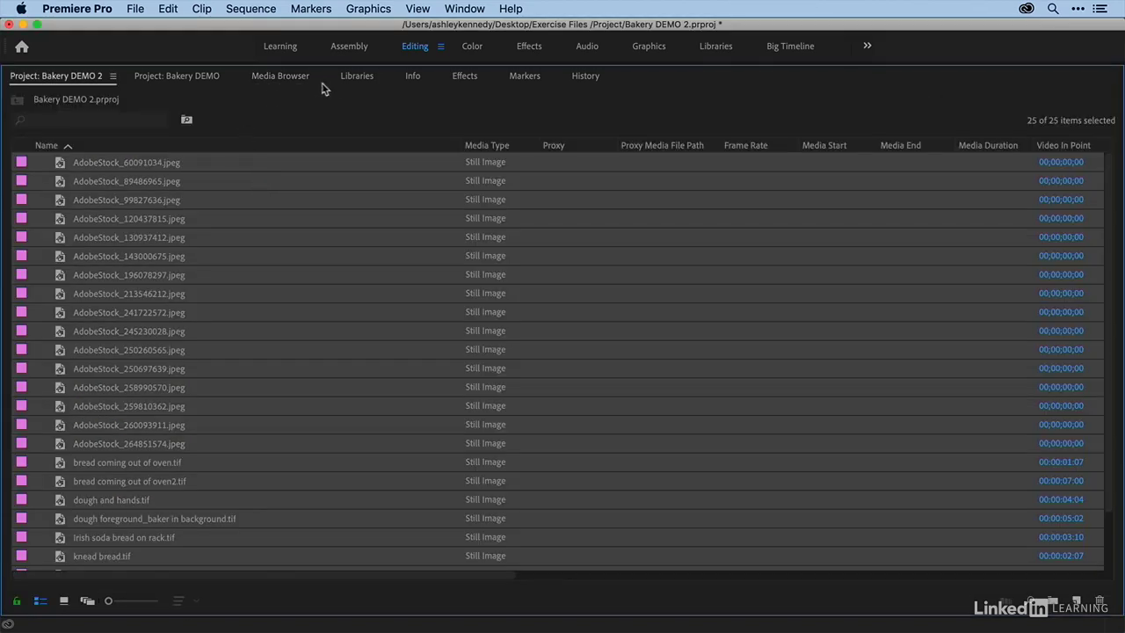
- Import all the interview clips from the Sit-down subfolder of the Interviews media folder
click(262, 79)
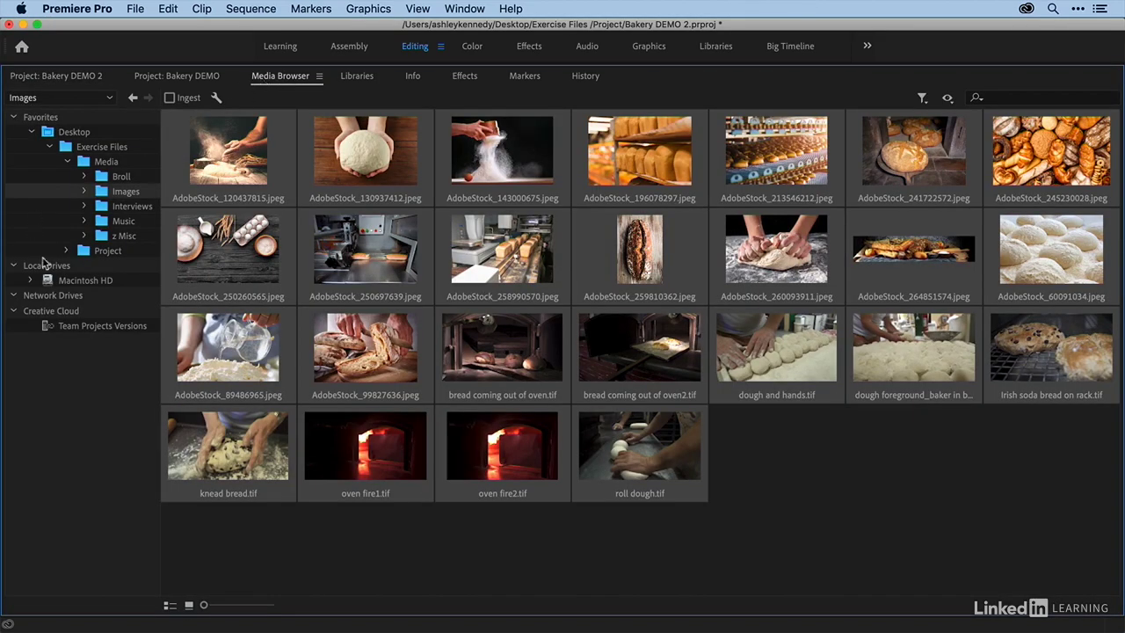
click(101, 206)
double_click(227, 174)
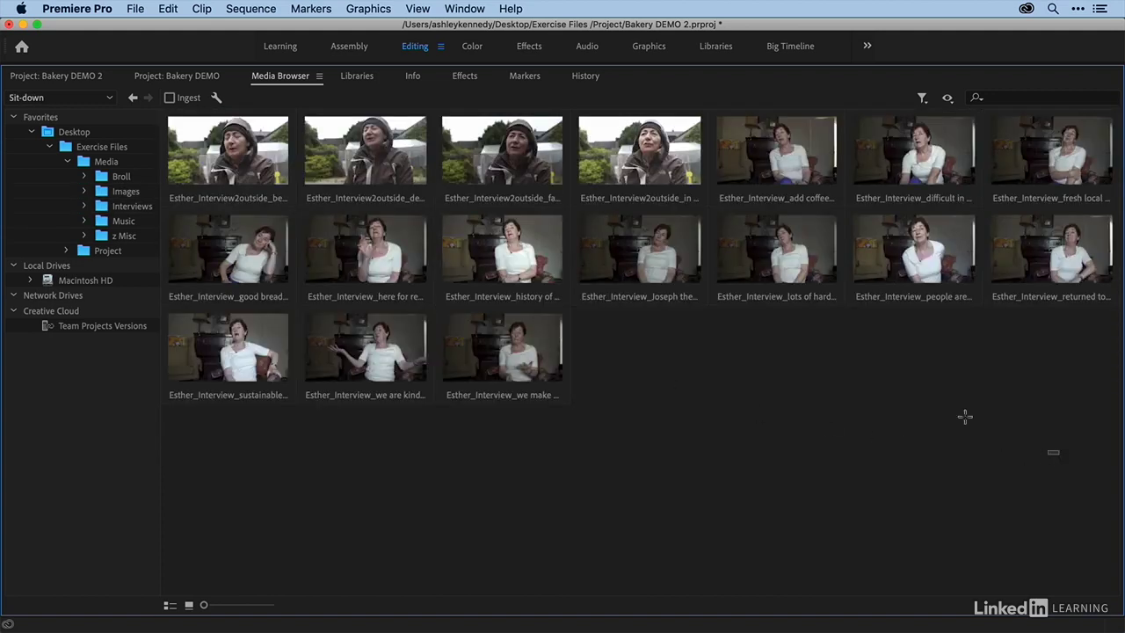
drag(1054, 454, 198, 159)
right_click(222, 165)
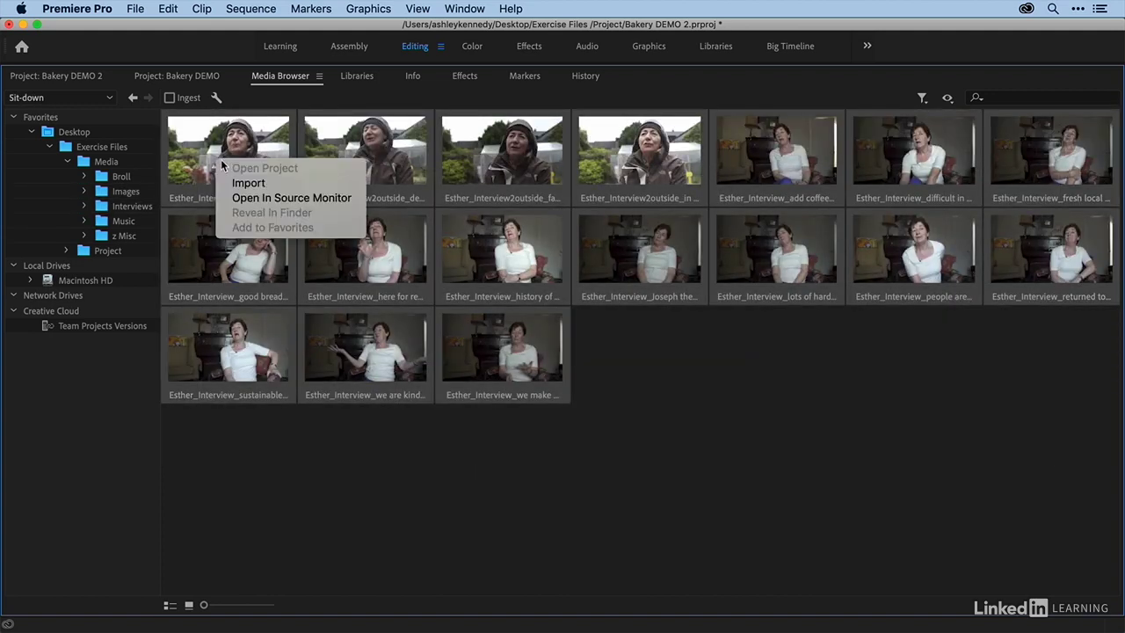
click(248, 183)
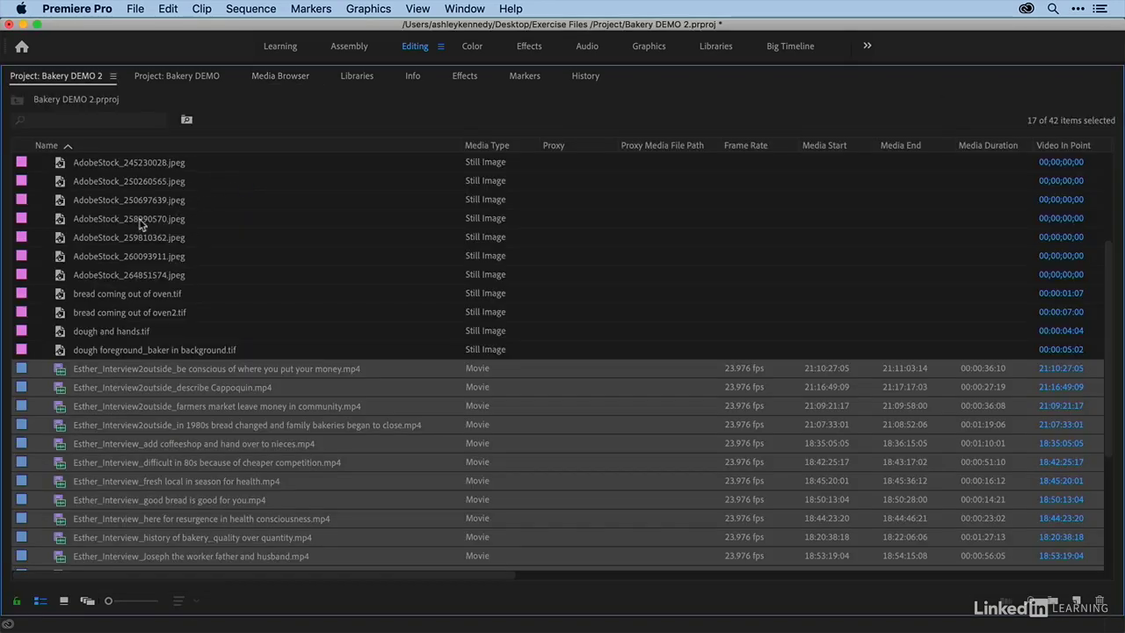
- Sort the project items by label color so that the interview clips and still images are grouped
scroll(105, 243, down, 5)
scroll(106, 243, up, 5)
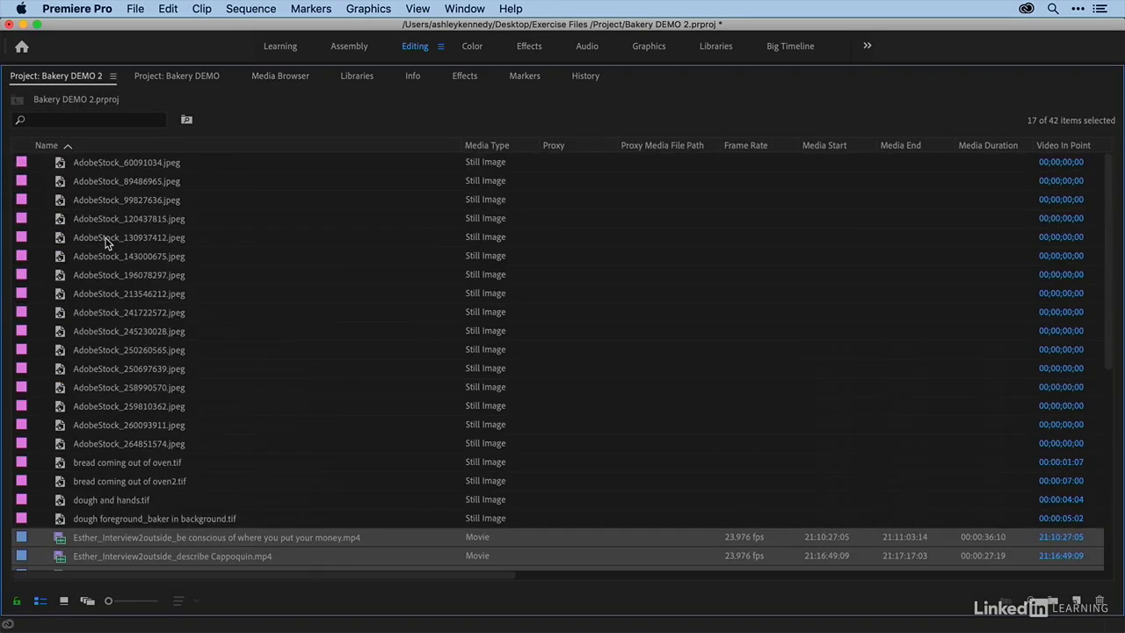
scroll(95, 248, down, 3)
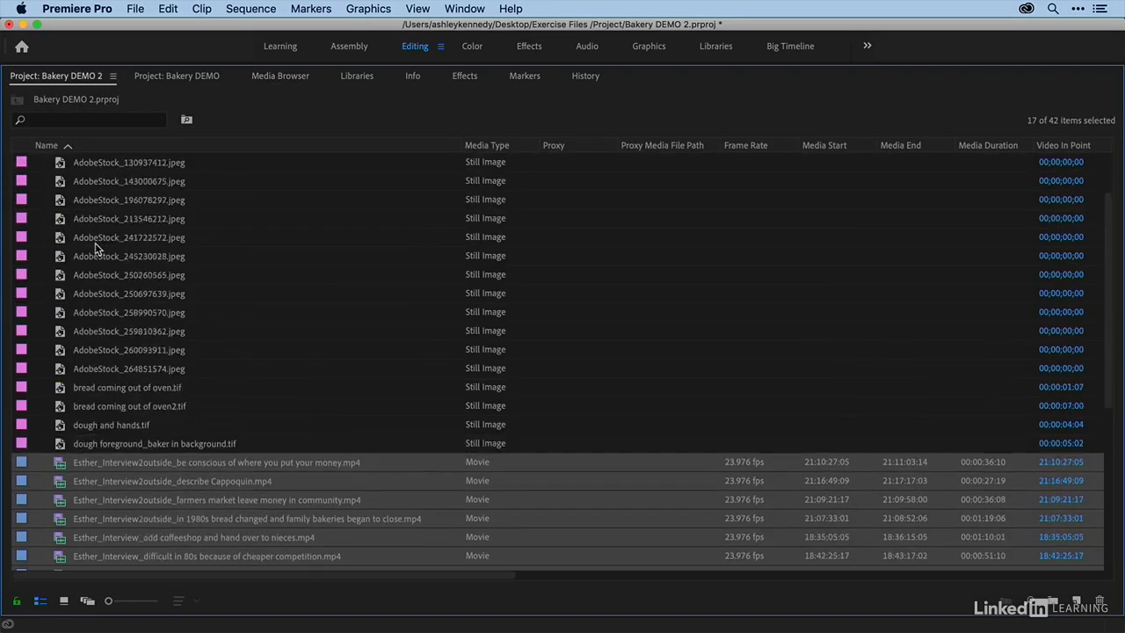
scroll(88, 247, up, 3)
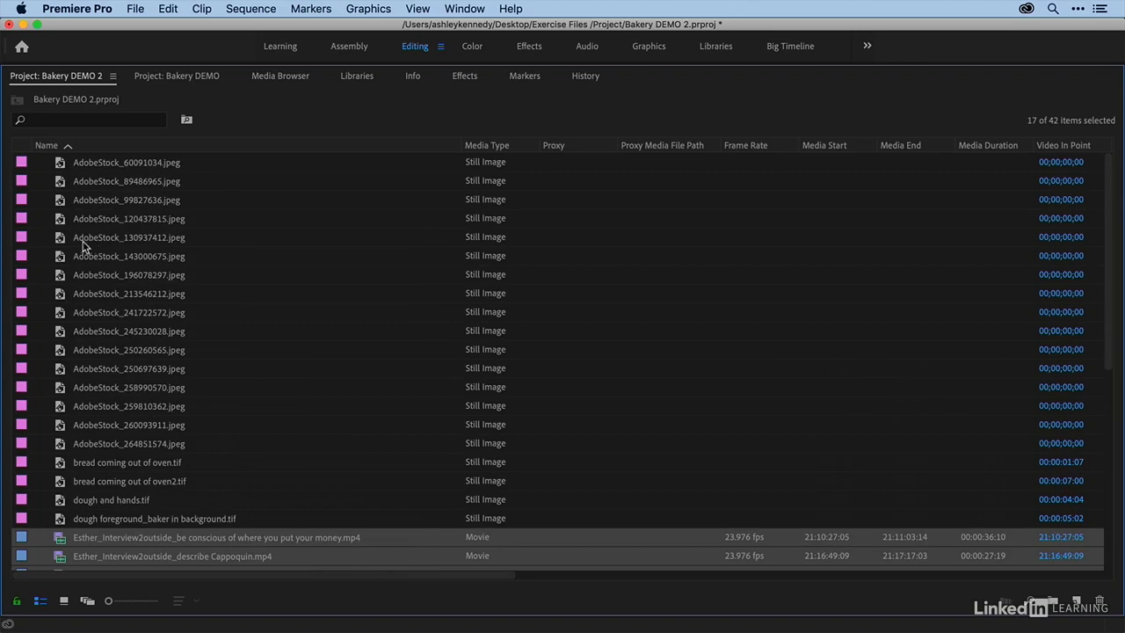
click(21, 147)
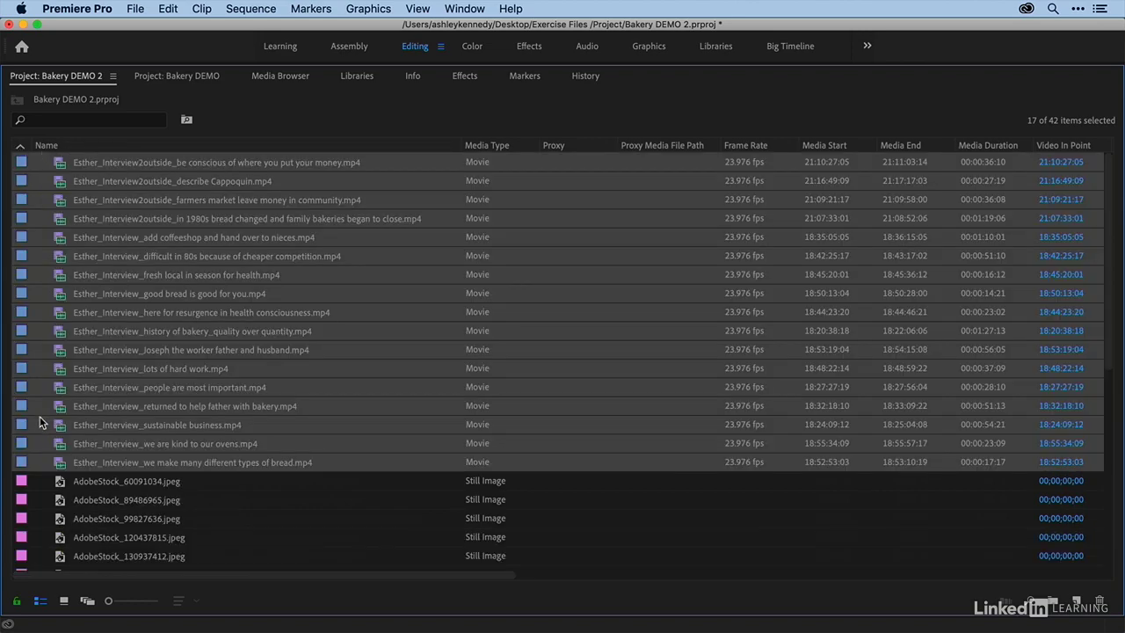
scroll(39, 424, down, 5)
scroll(39, 428, up, 5)
- Create a new bin named Assets at the root level of the project
click(34, 471)
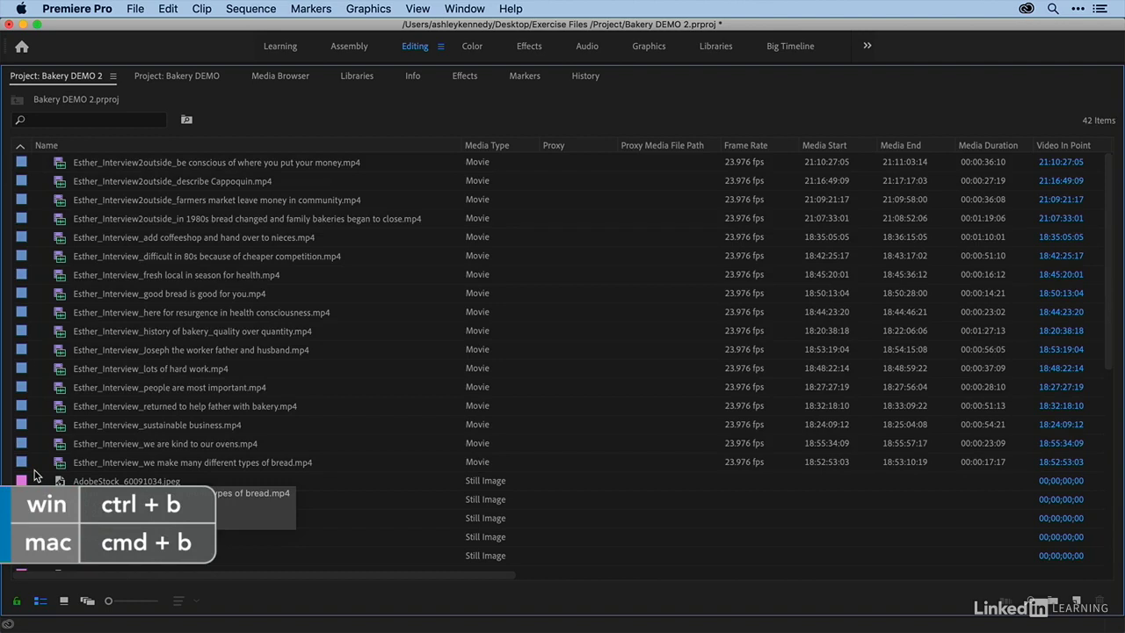
key(super+b)
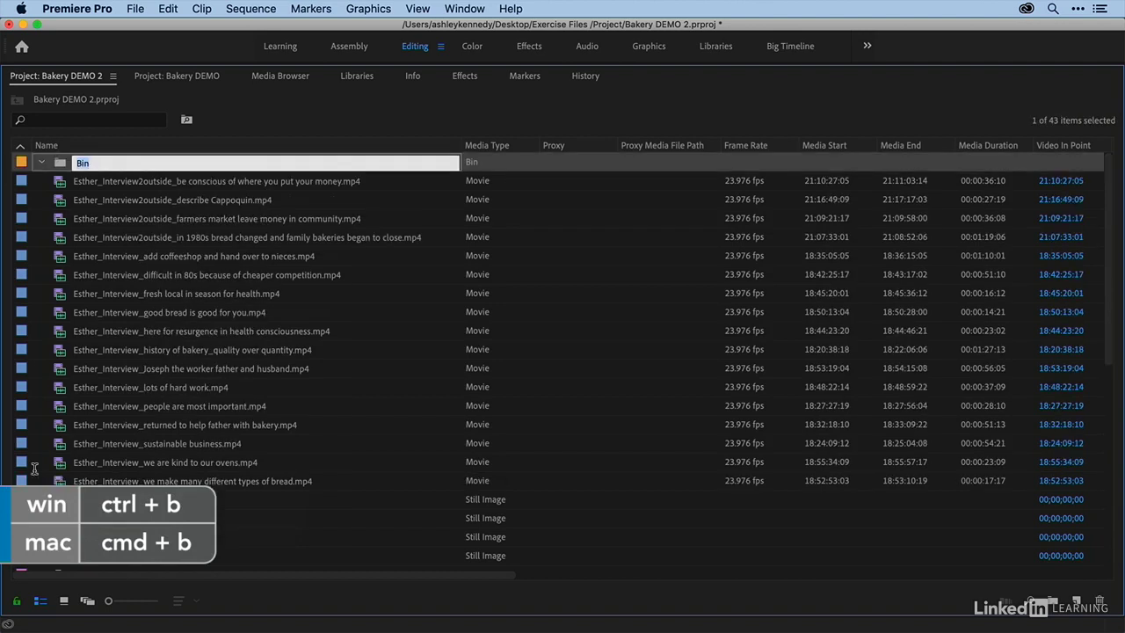
text(Assets)
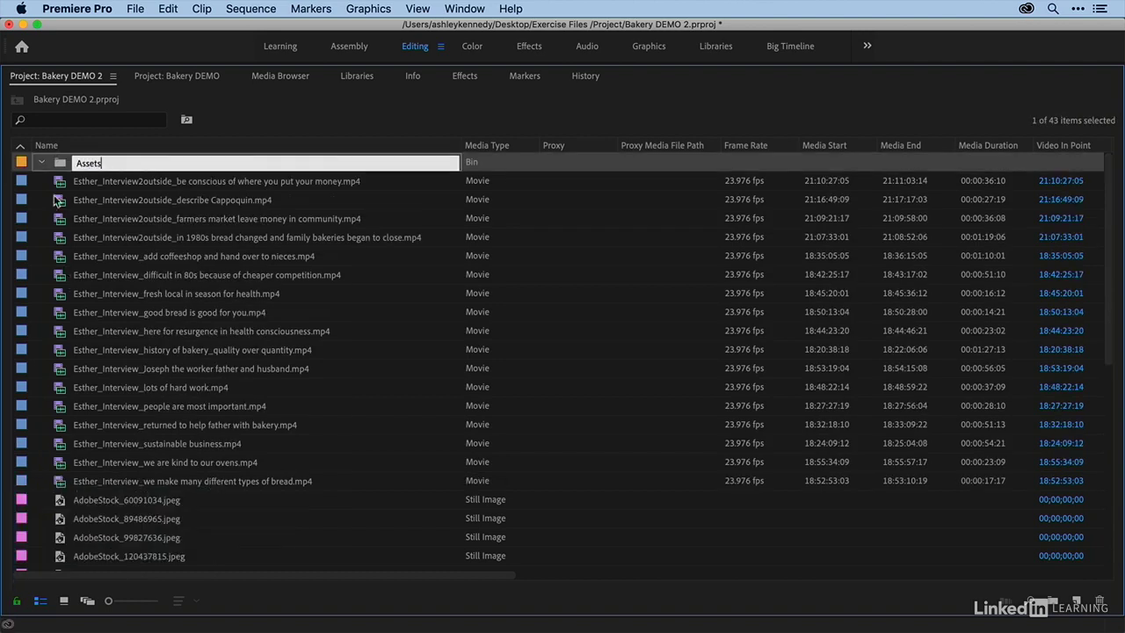
click(59, 167)
- Move all the imported interview clips and still images into the Assets bin and collapse it
click(62, 188)
scroll(63, 227, down, 10)
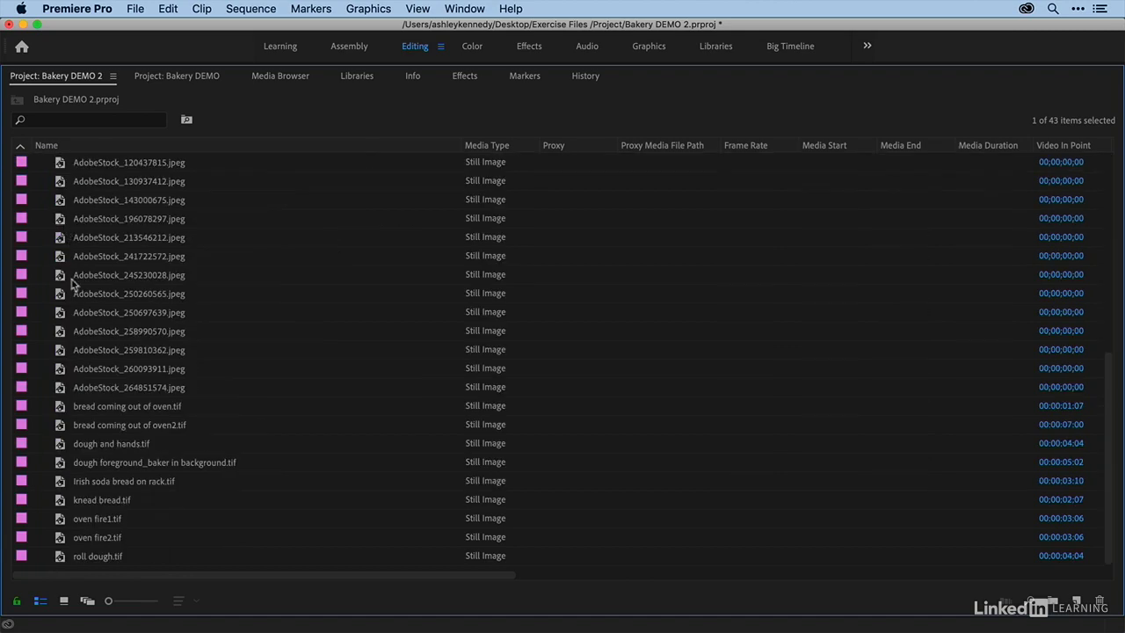
shift+click(62, 556)
scroll(73, 274, up, 10)
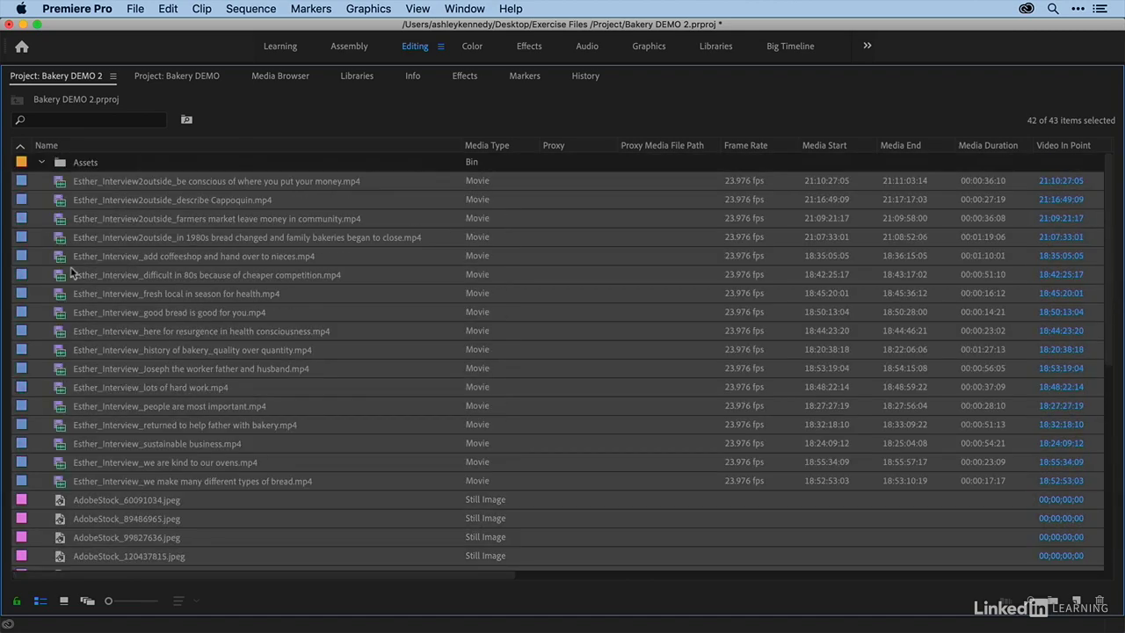
drag(57, 182, 59, 164)
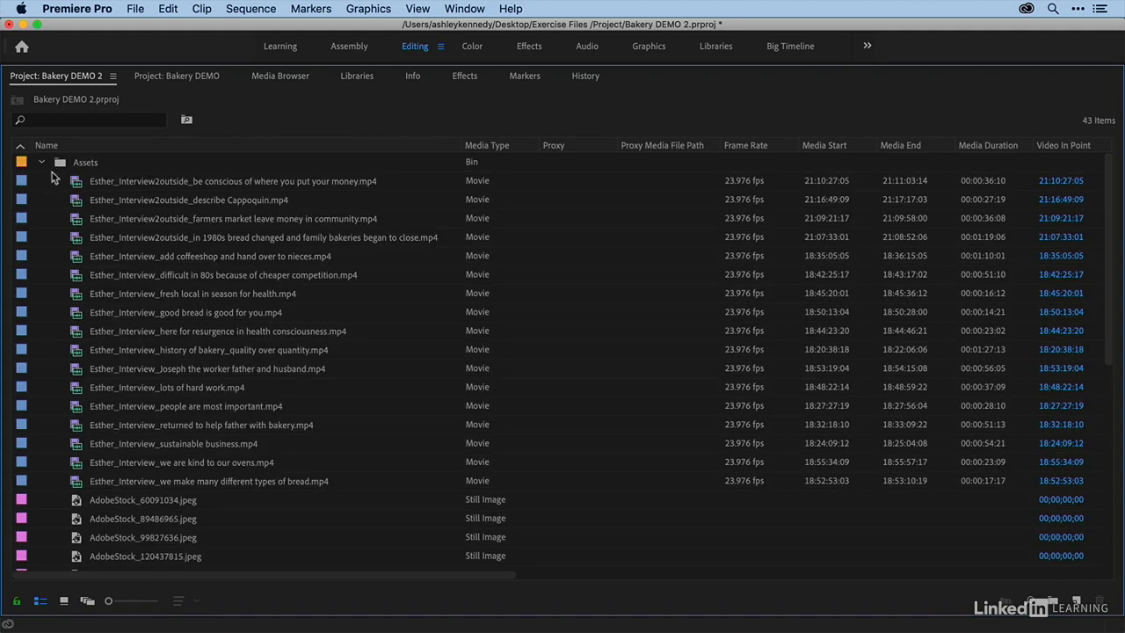
click(42, 164)
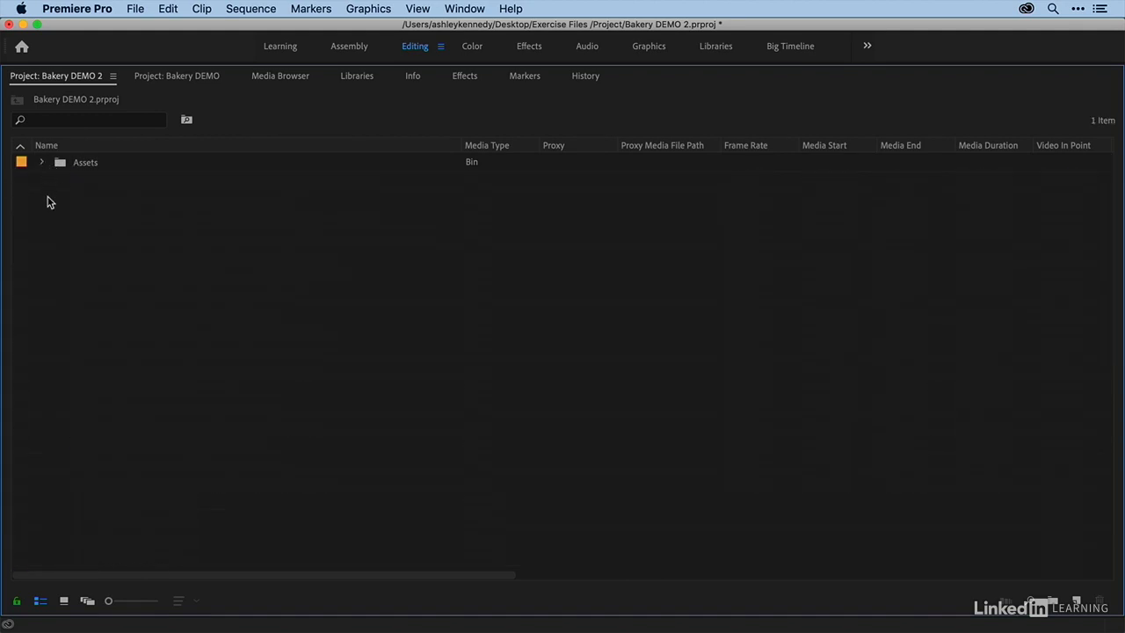
- Create two more root-level bins named Interviews and Images
key(super+slash)
text(Interviews)
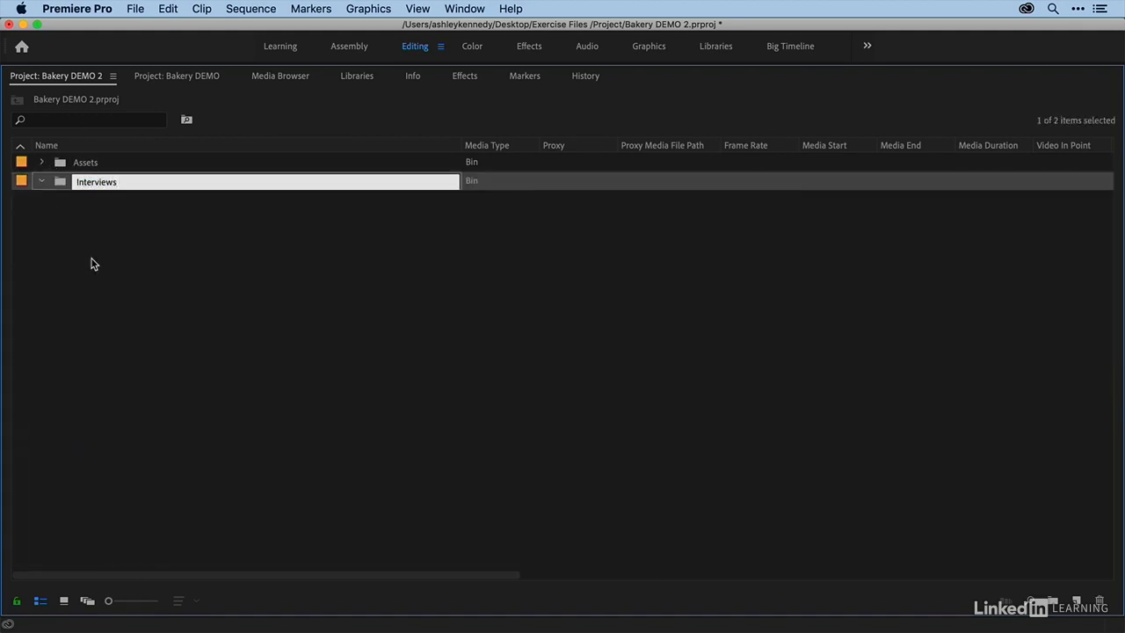
click(91, 263)
key(super+slash)
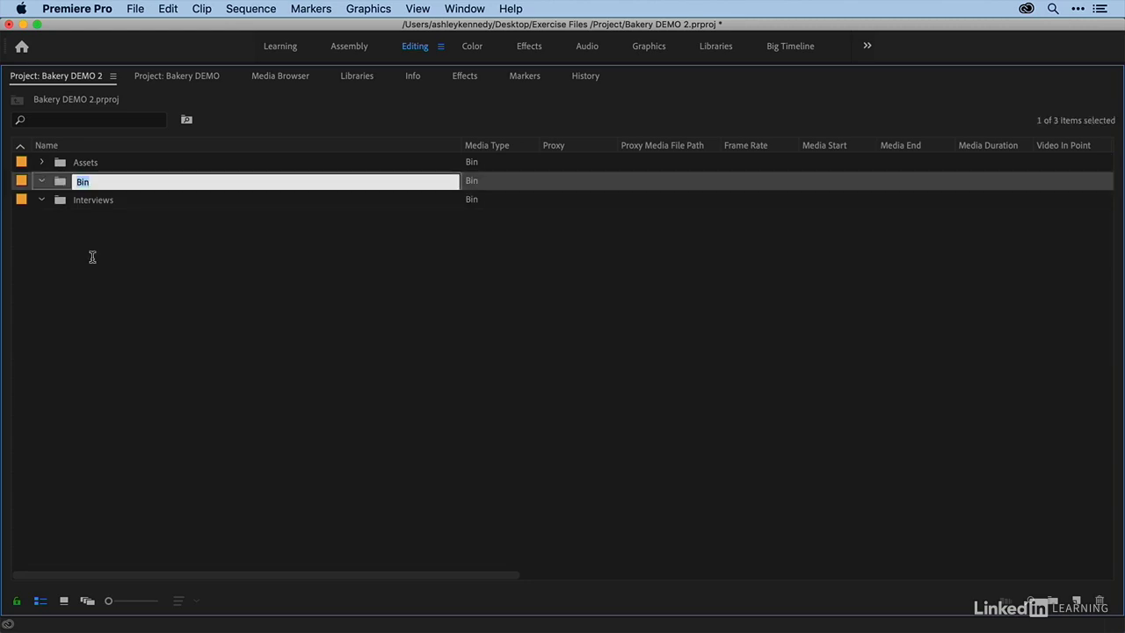
text(Images)
click(95, 269)
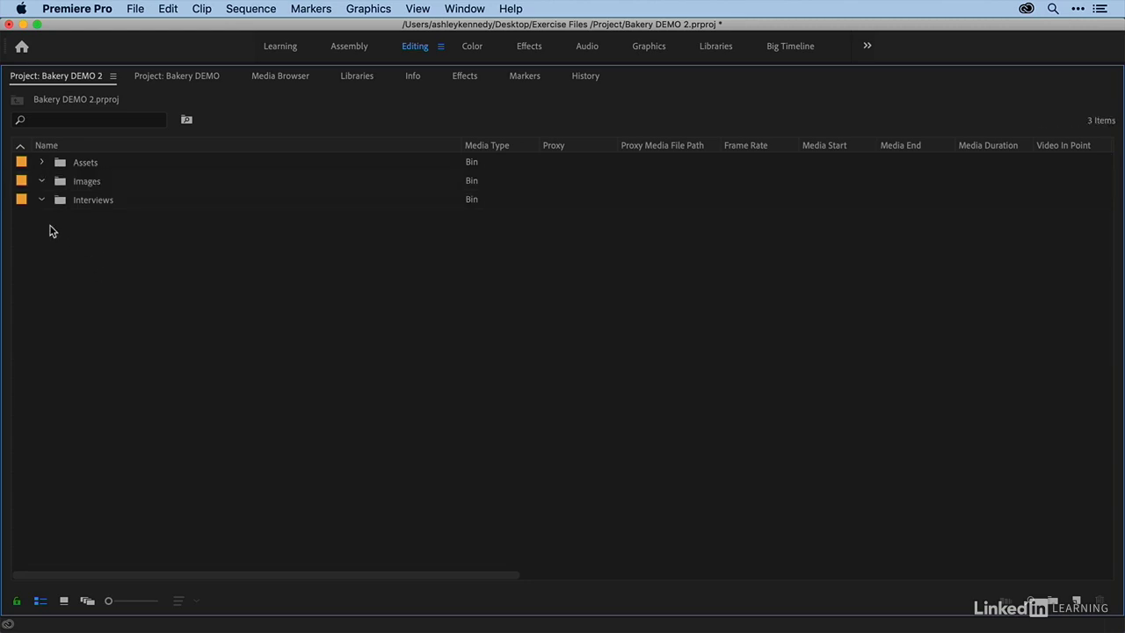
- Try moving all the interview clips from the Assets bin into the Interviews bin, and undo the move
click(43, 163)
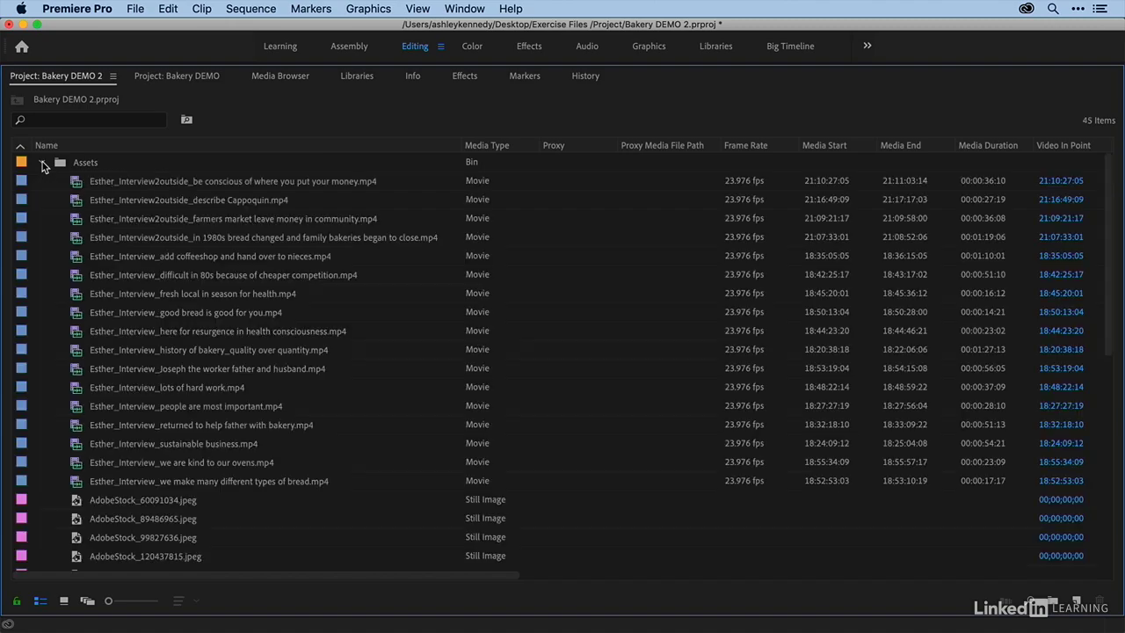
click(77, 183)
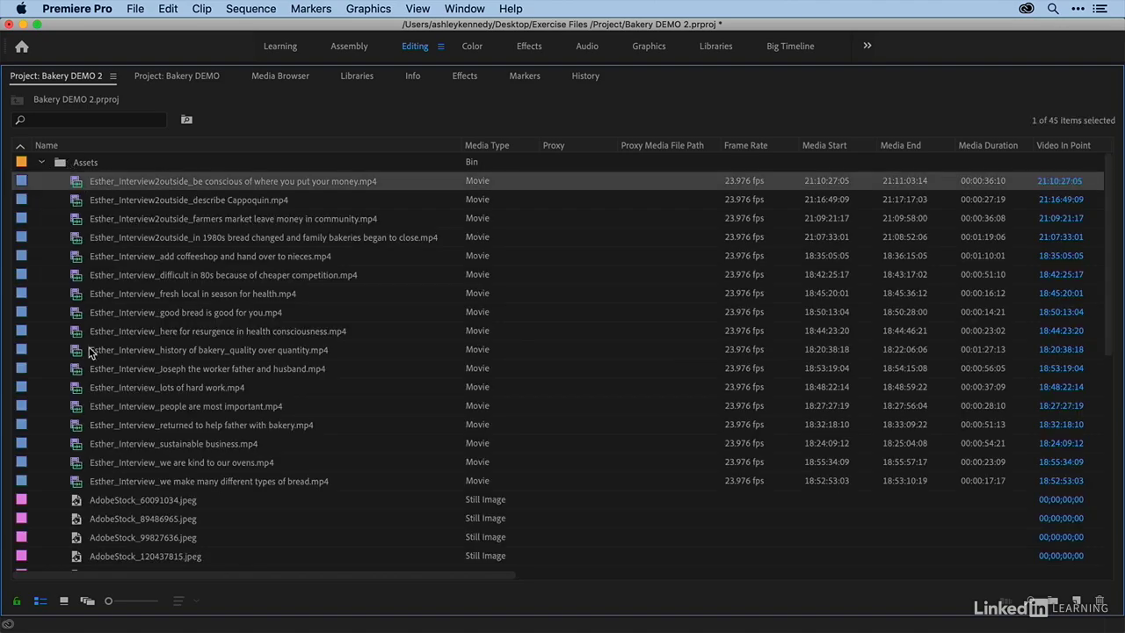
shift+click(77, 481)
scroll(77, 481, down, 4)
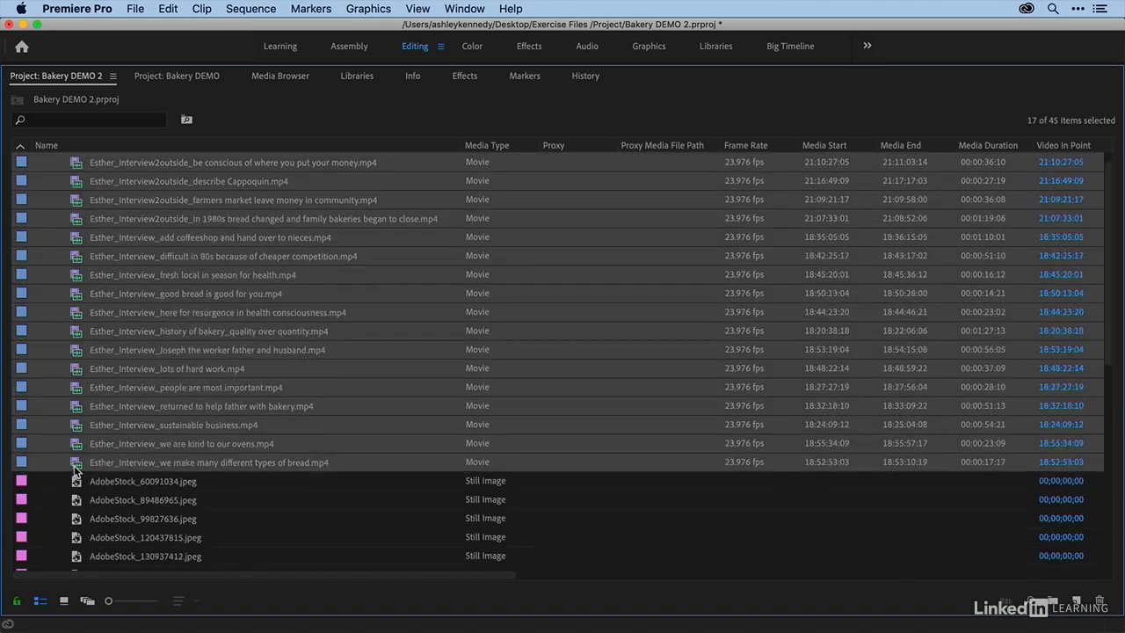
drag(76, 354, 76, 557)
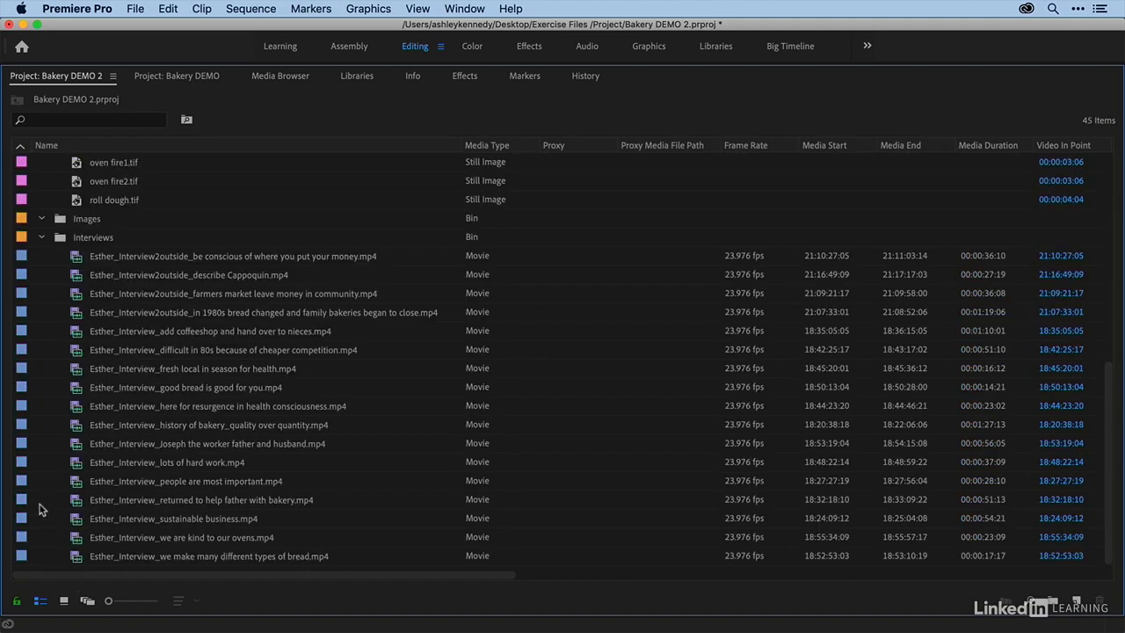
scroll(74, 275, up, 10)
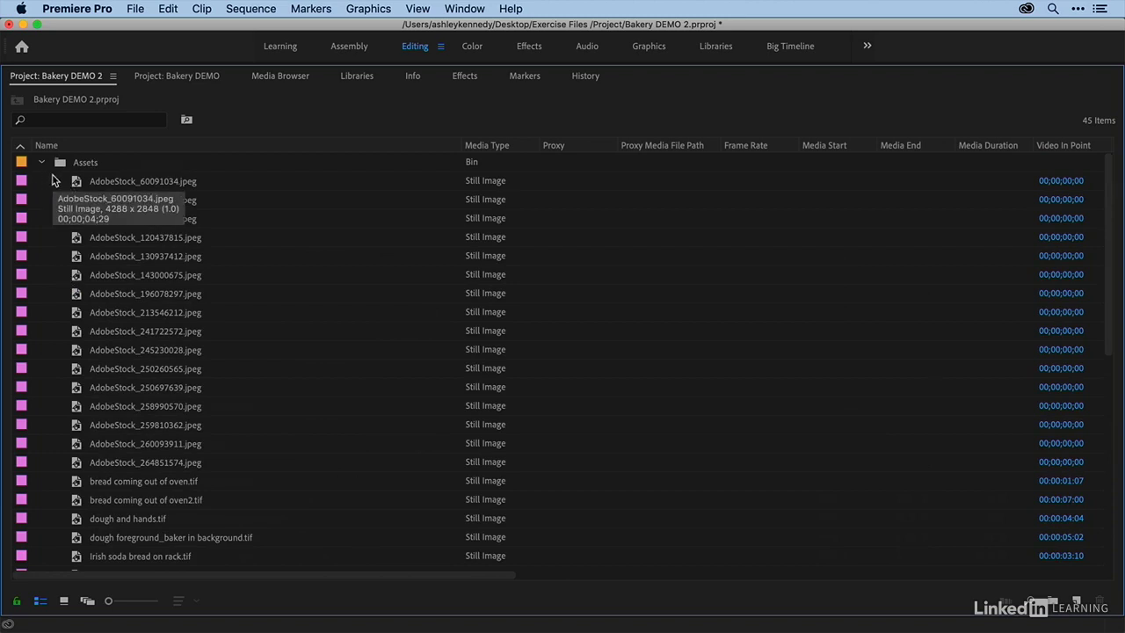
key(super+z)
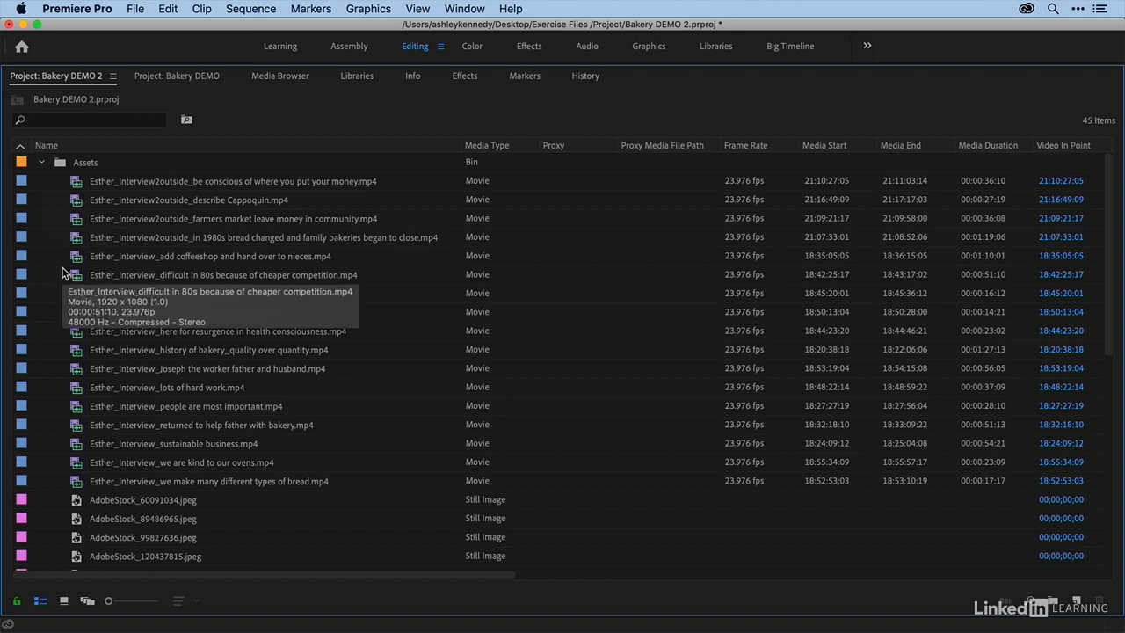
- Duplicate all the interview clips inside the Assets bin
click(76, 185)
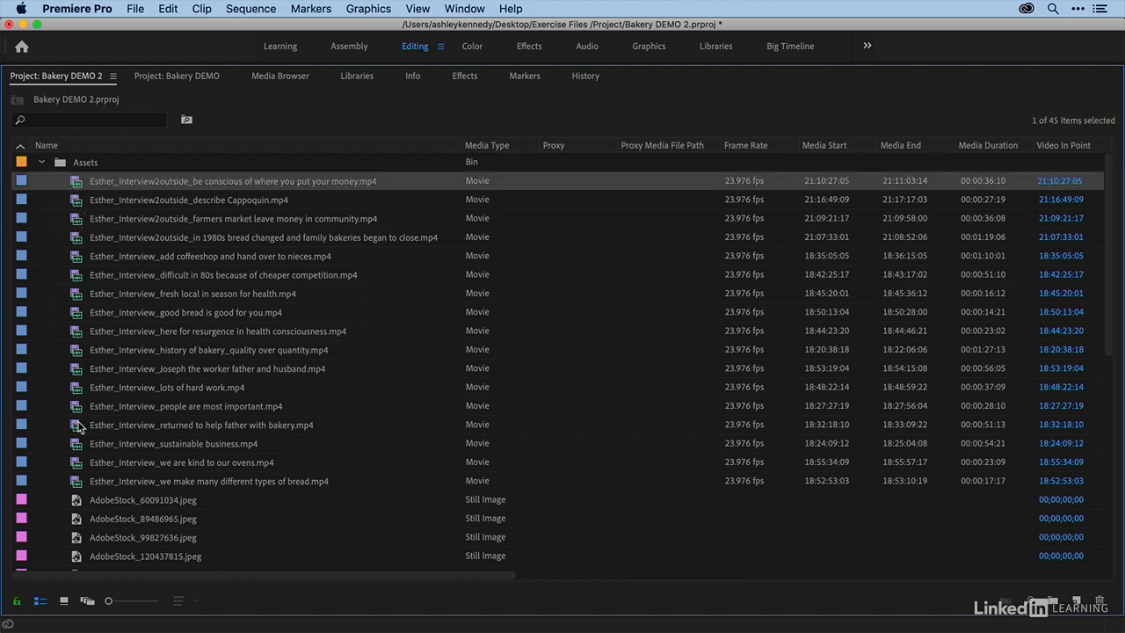
shift+click(76, 482)
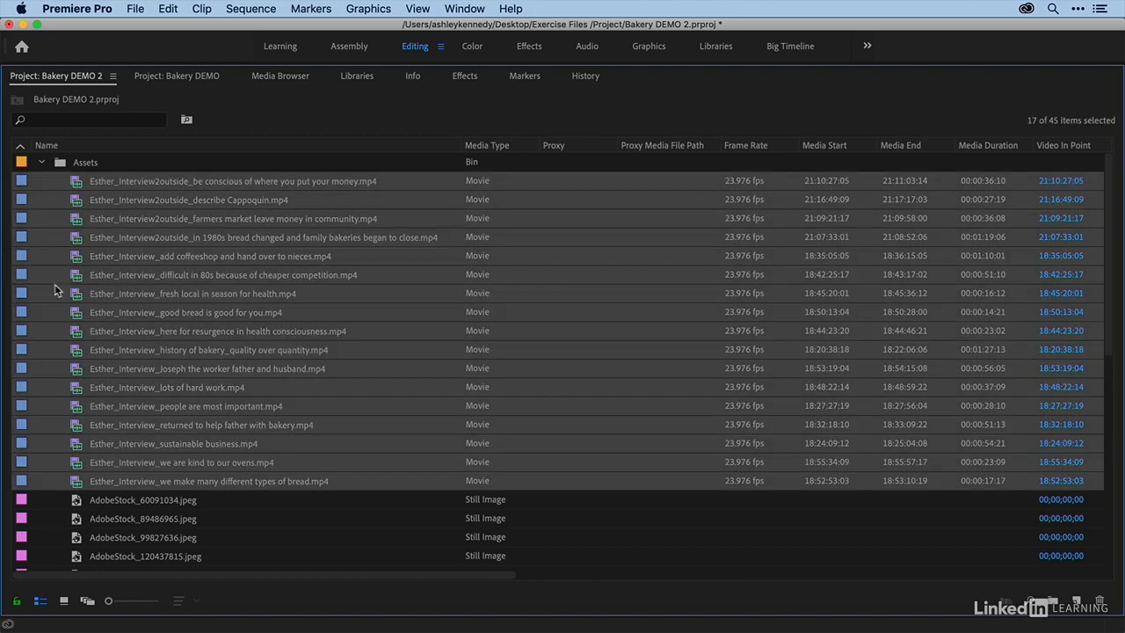
right_click(73, 225)
click(97, 203)
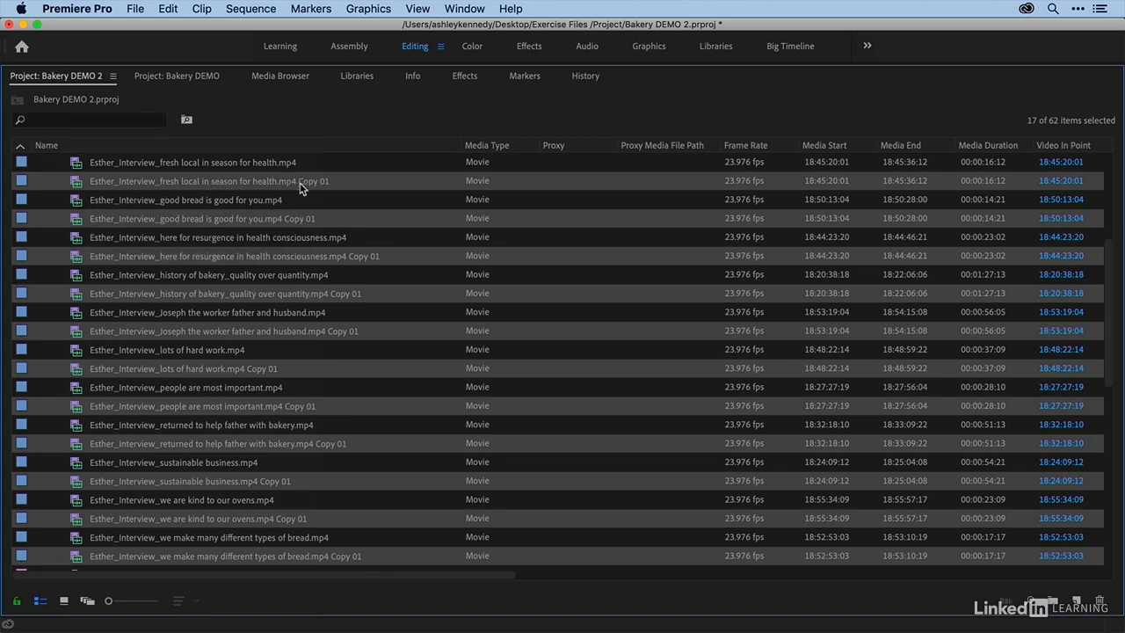
- Move the duplicated interview clips from the Assets bin into the Interviews bin
scroll(193, 337, down, 5)
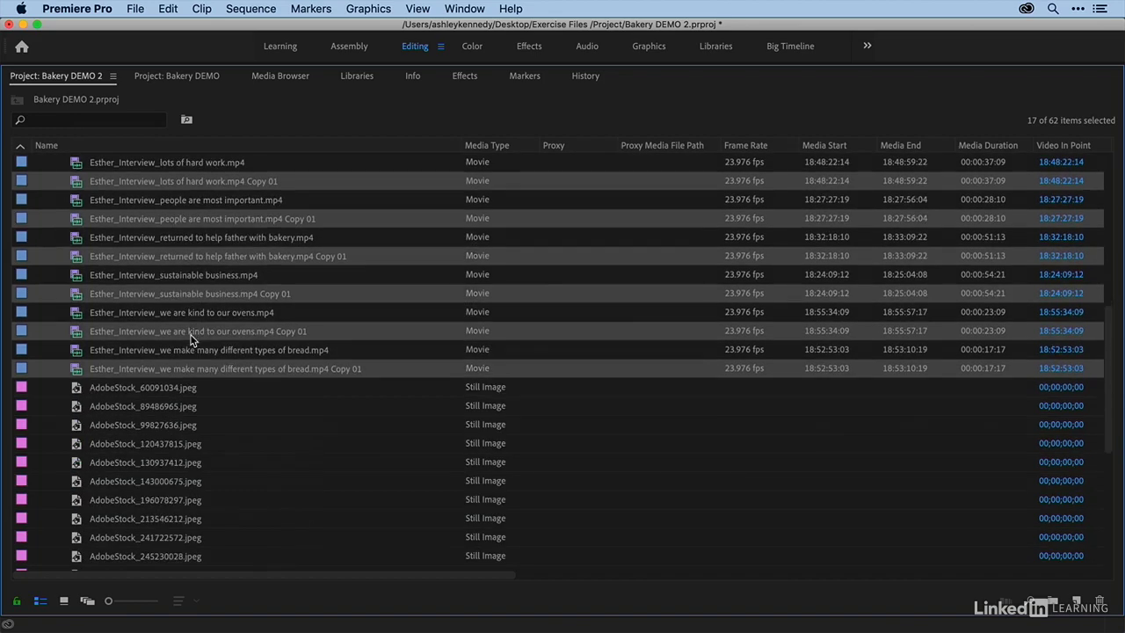
scroll(79, 558, down, 7)
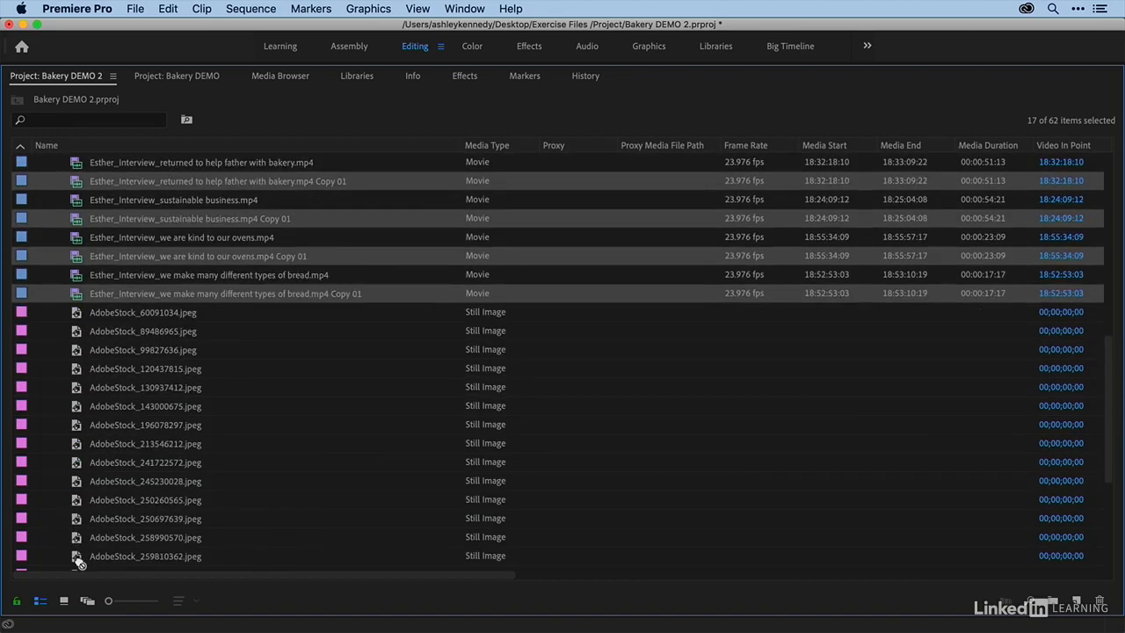
drag(79, 563, 94, 559)
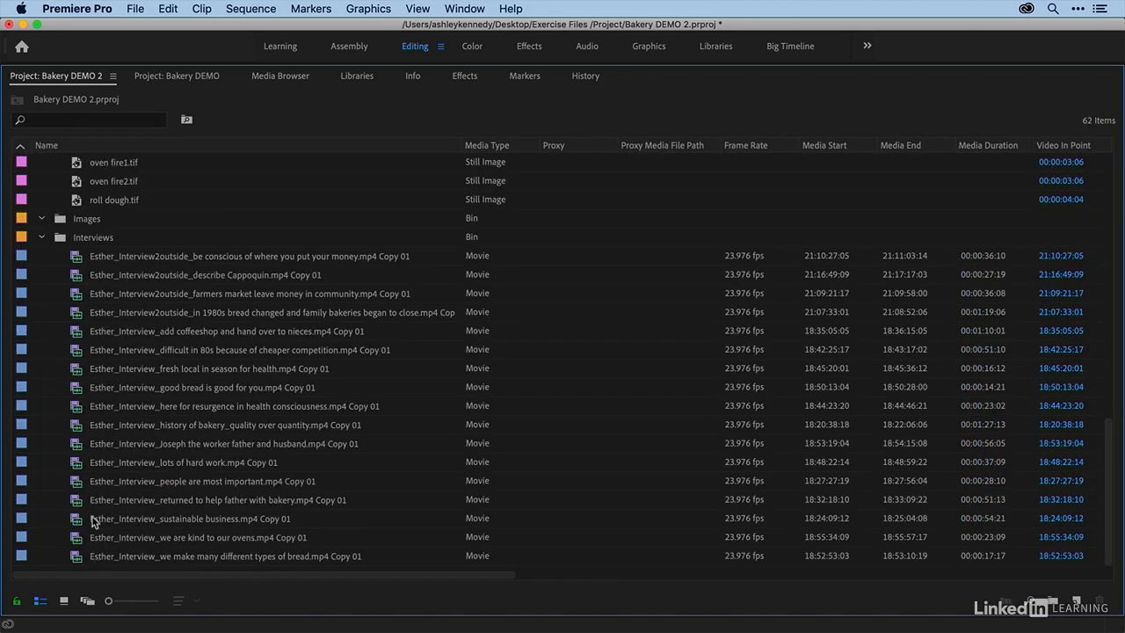
- Delete all the duplicated interview clips from the Interviews bin
scroll(225, 315, up, 10)
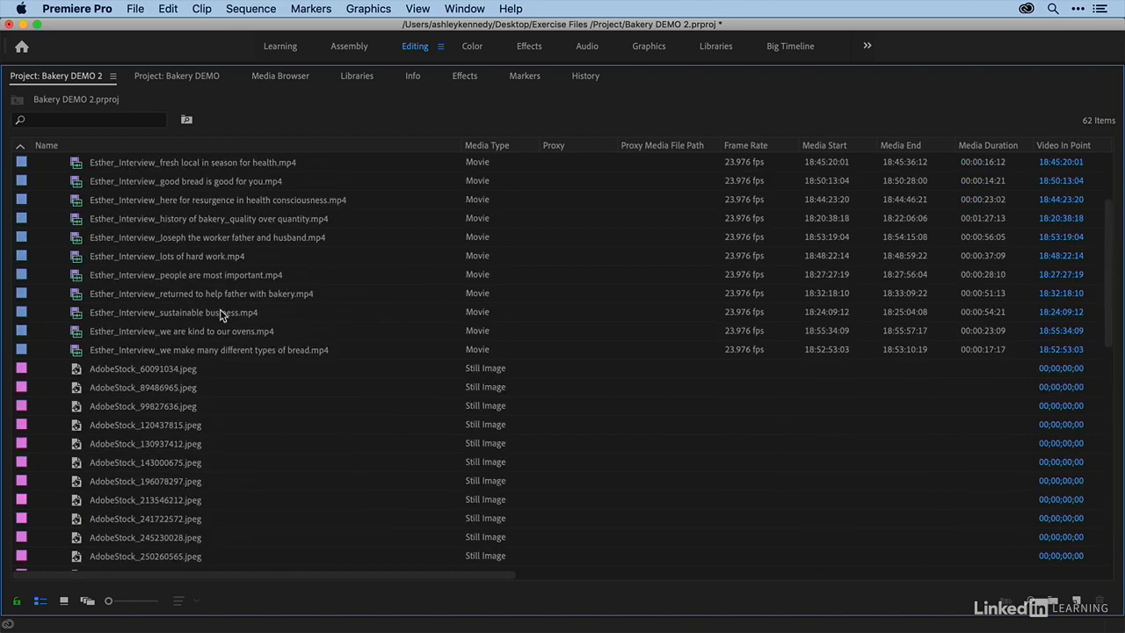
scroll(279, 239, down, 10)
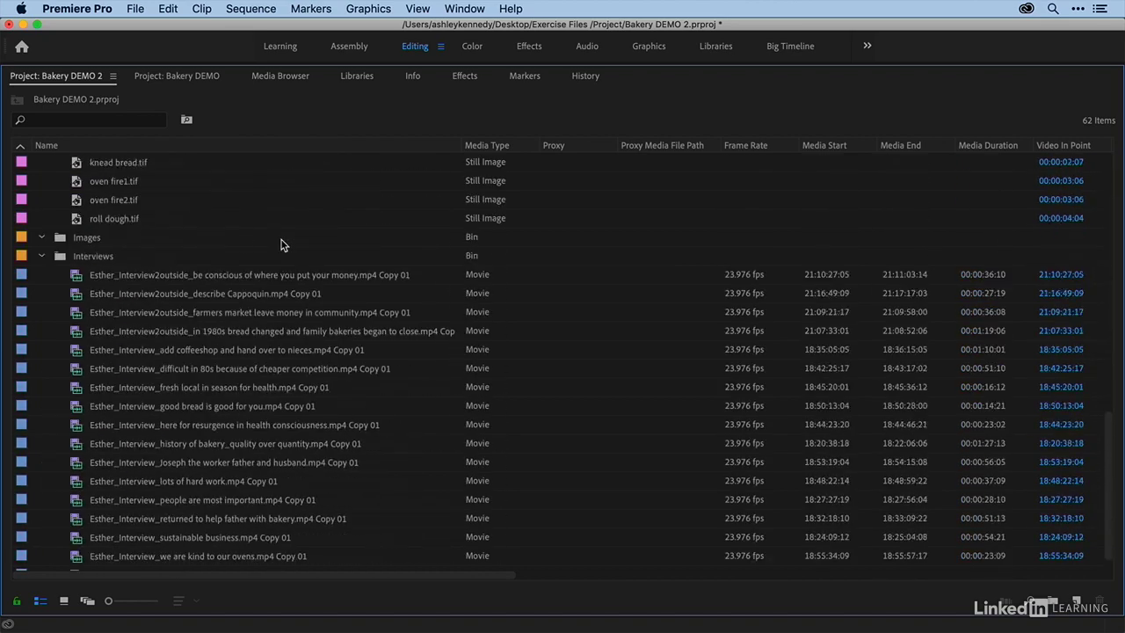
click(78, 258)
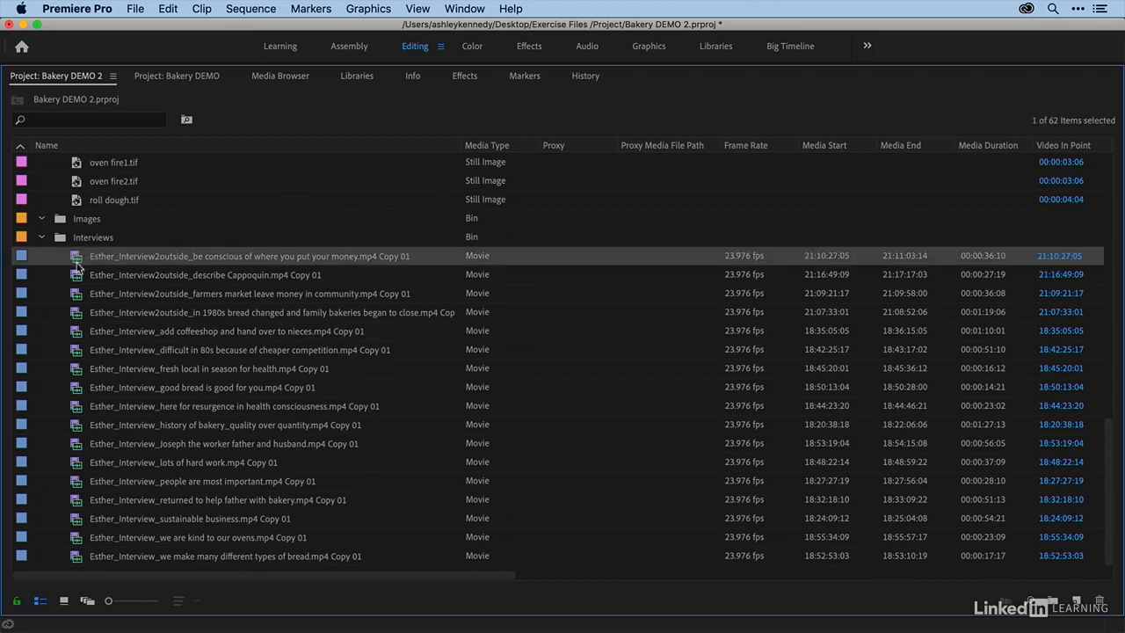
shift+click(78, 556)
key(Delete)
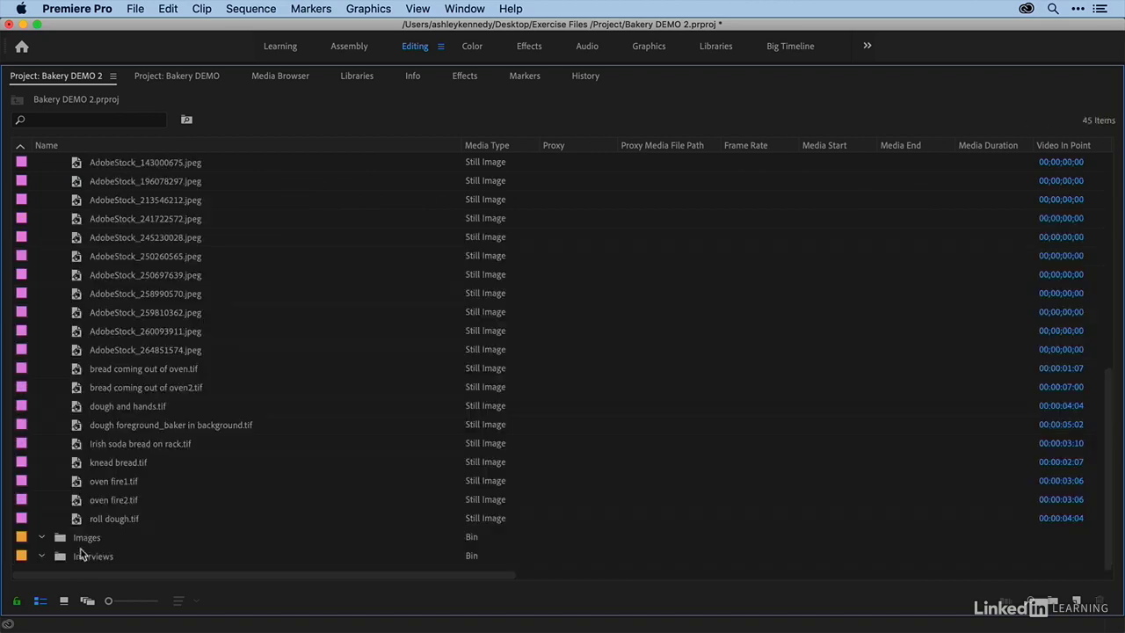
- Copy all the interview clips in the Assets bin and paste them into the Interviews bin
scroll(77, 393, up, 8)
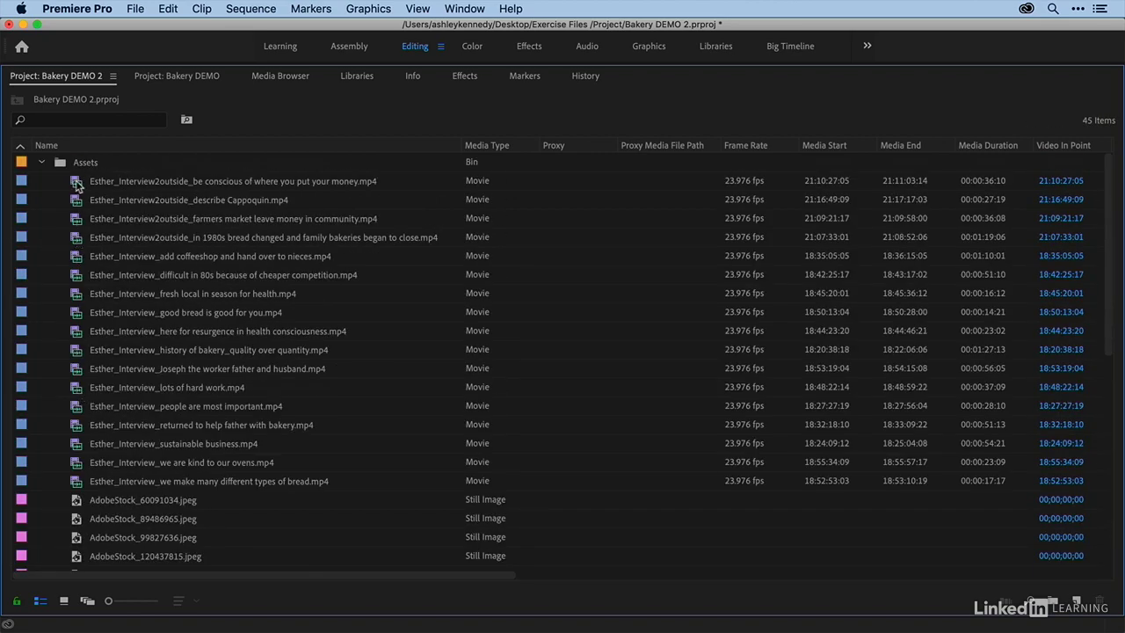
click(78, 181)
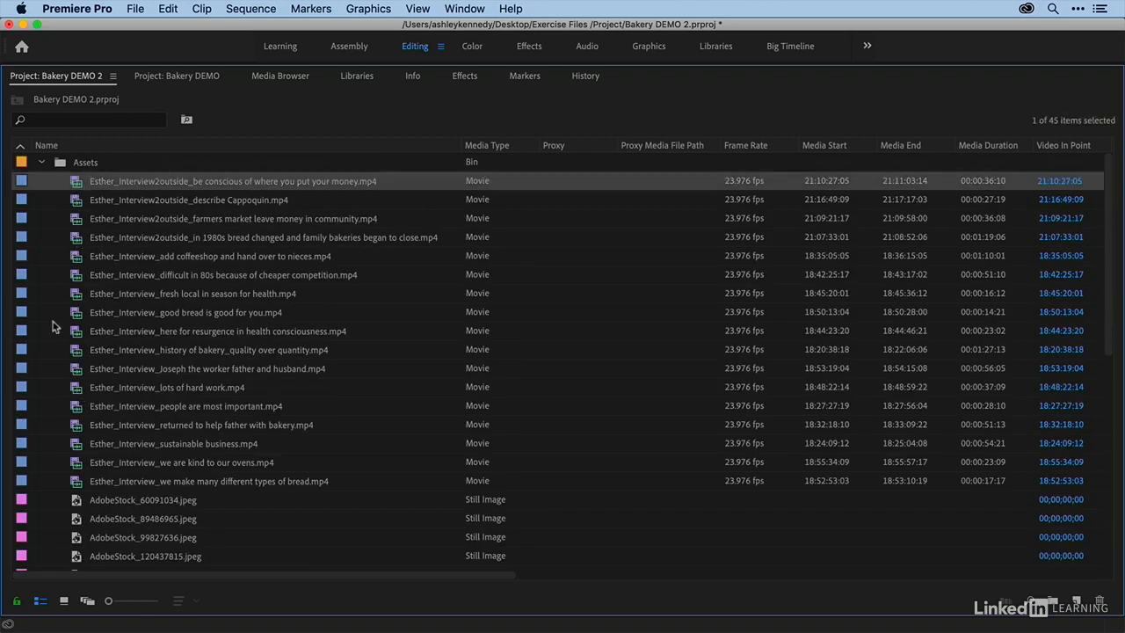
shift+click(74, 482)
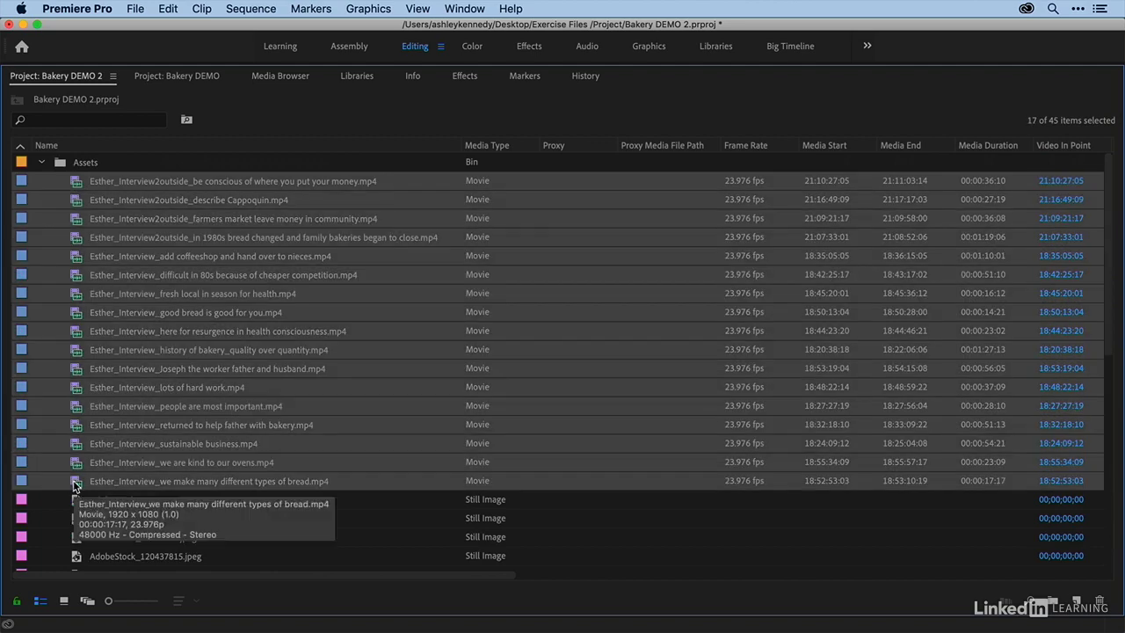
scroll(74, 483, down, 5)
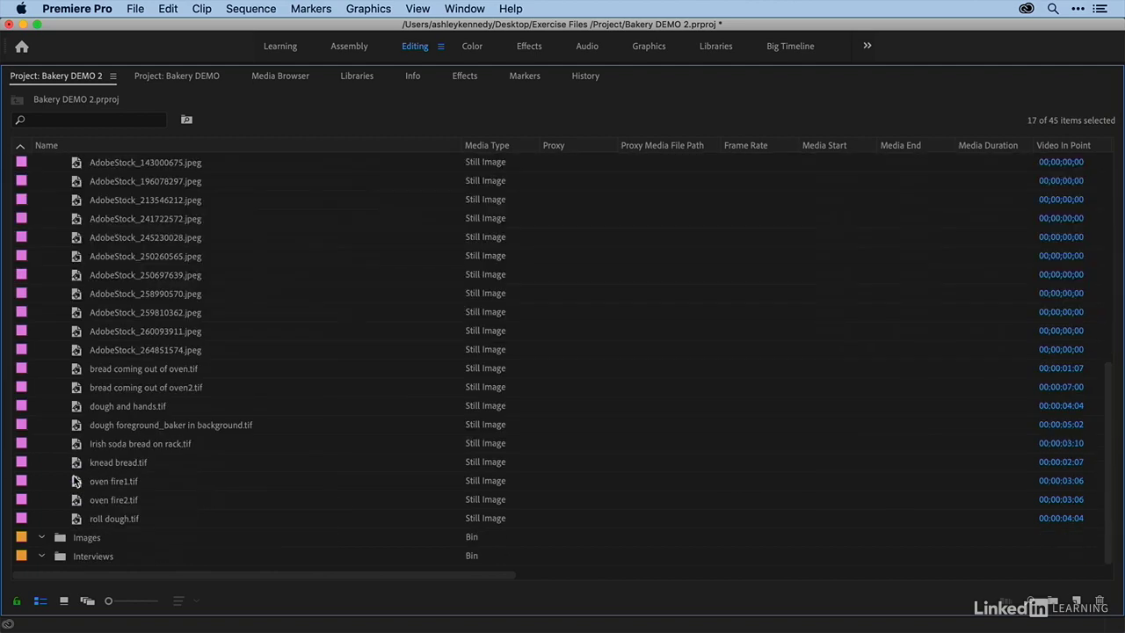
click(58, 556)
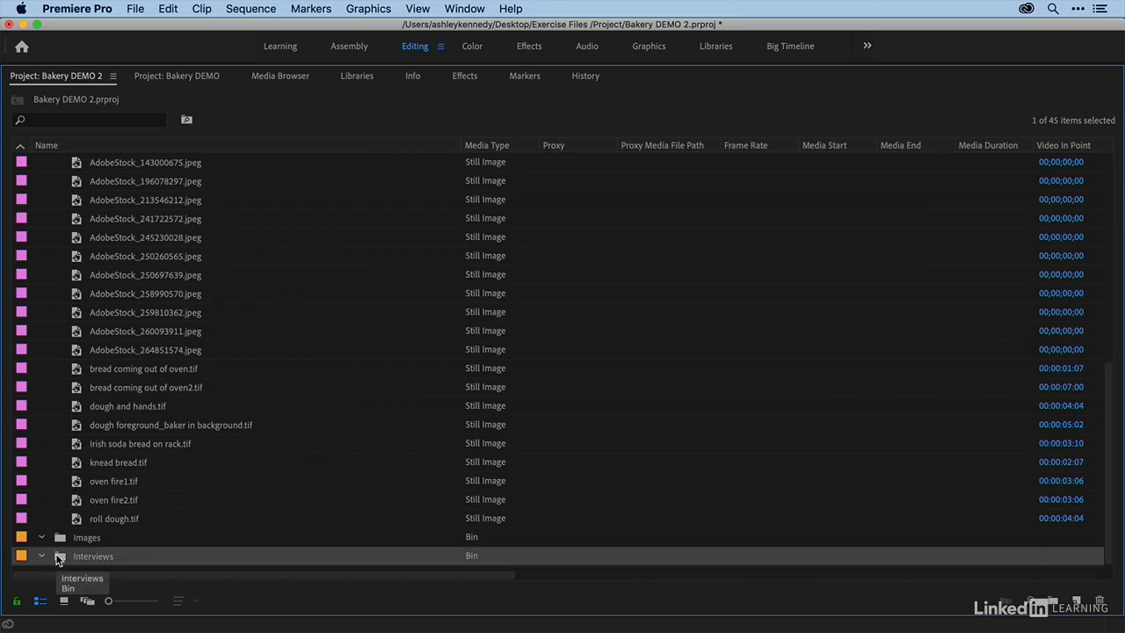
key(Right)
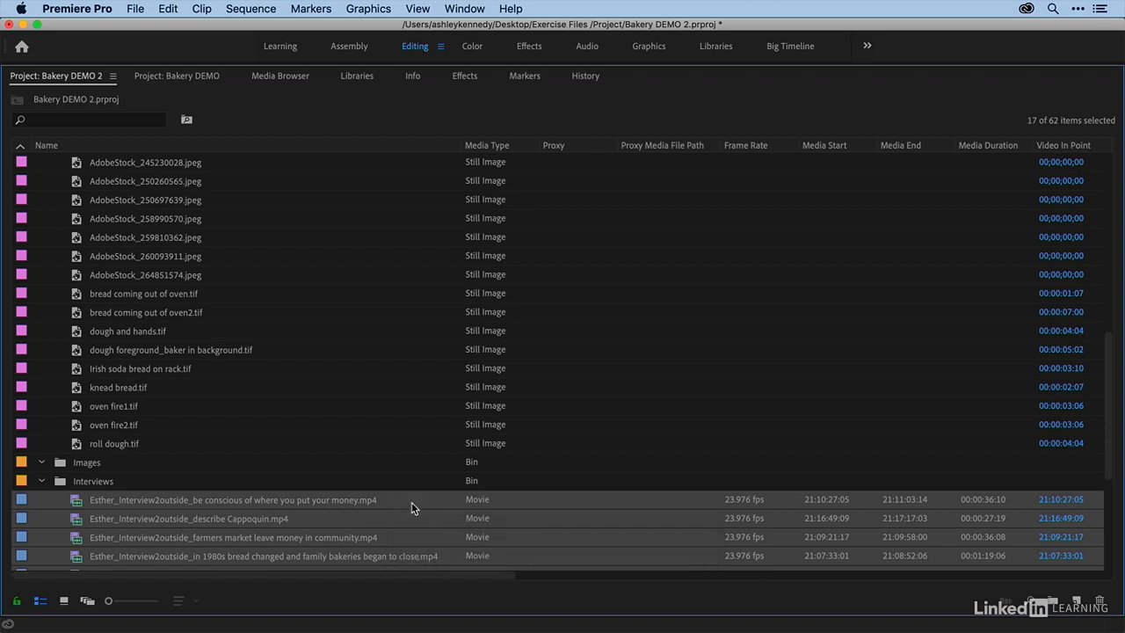
click(42, 481)
- Copy all the still images in the Assets bin, from AdobeStock_60091034.jpeg through roll dough.tif, and paste them into the Images bin
scroll(53, 396, up, 5)
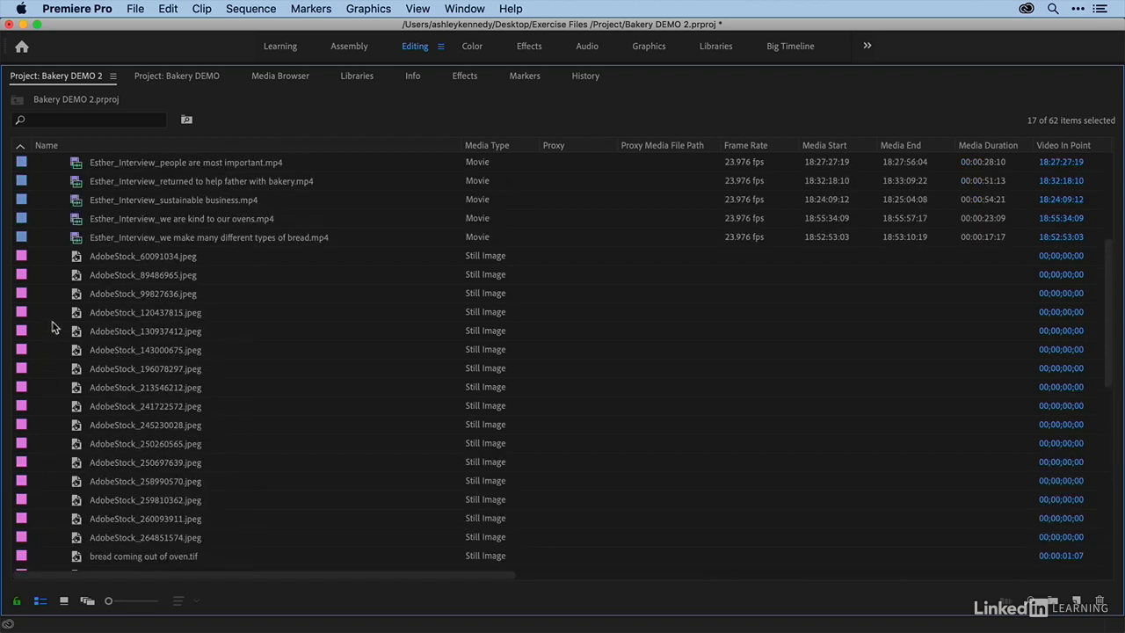
click(77, 259)
scroll(69, 369, down, 6)
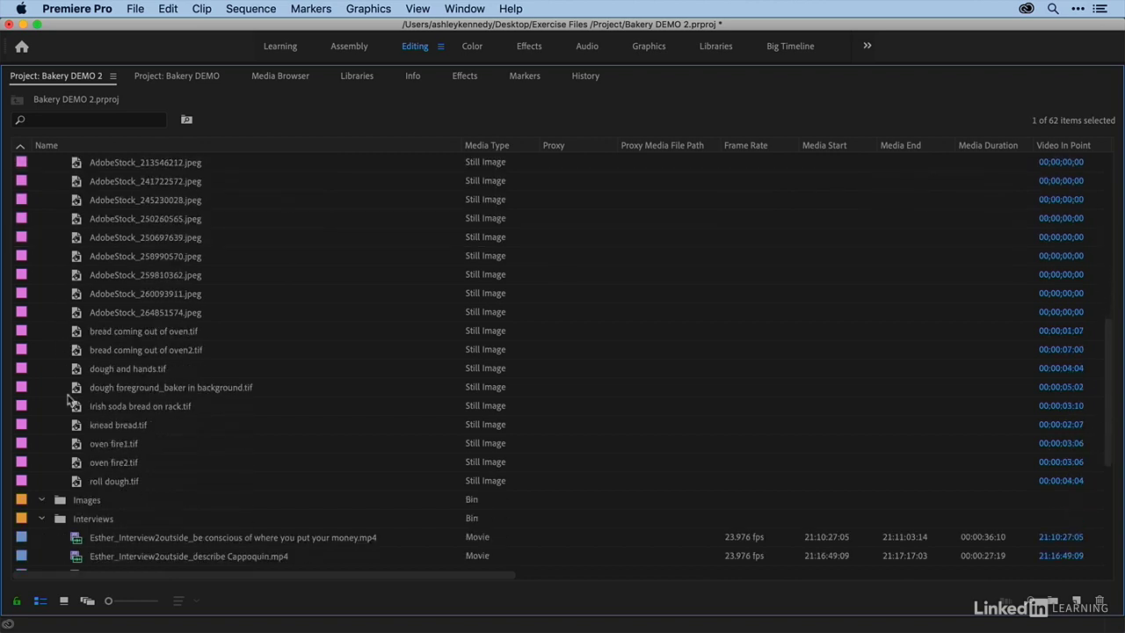
shift+click(80, 481)
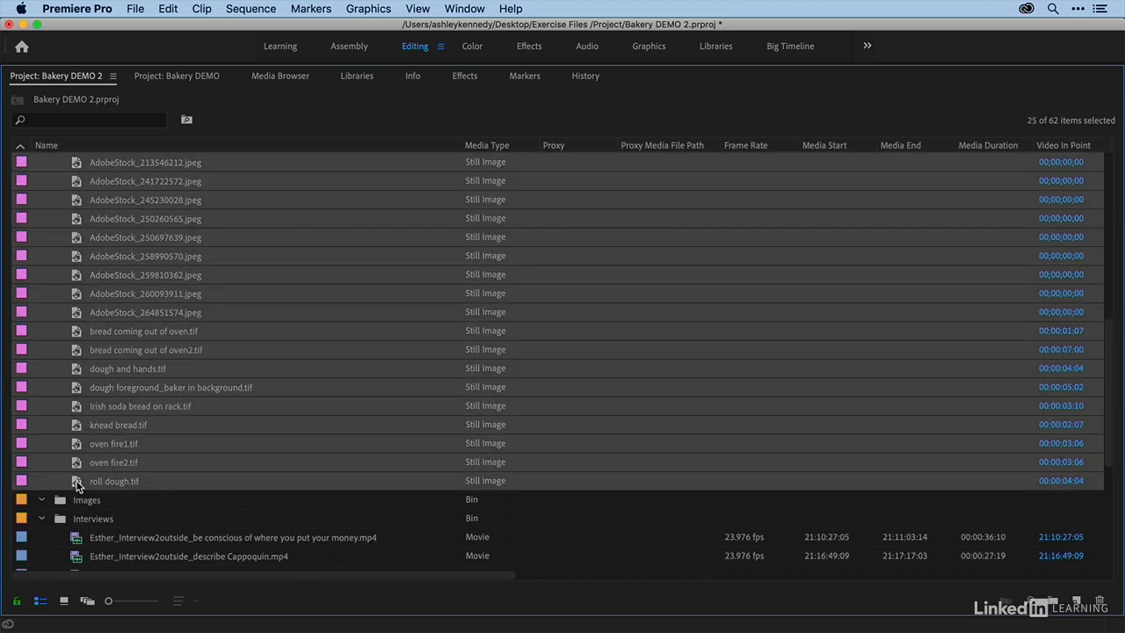
click(61, 500)
key(super+v)
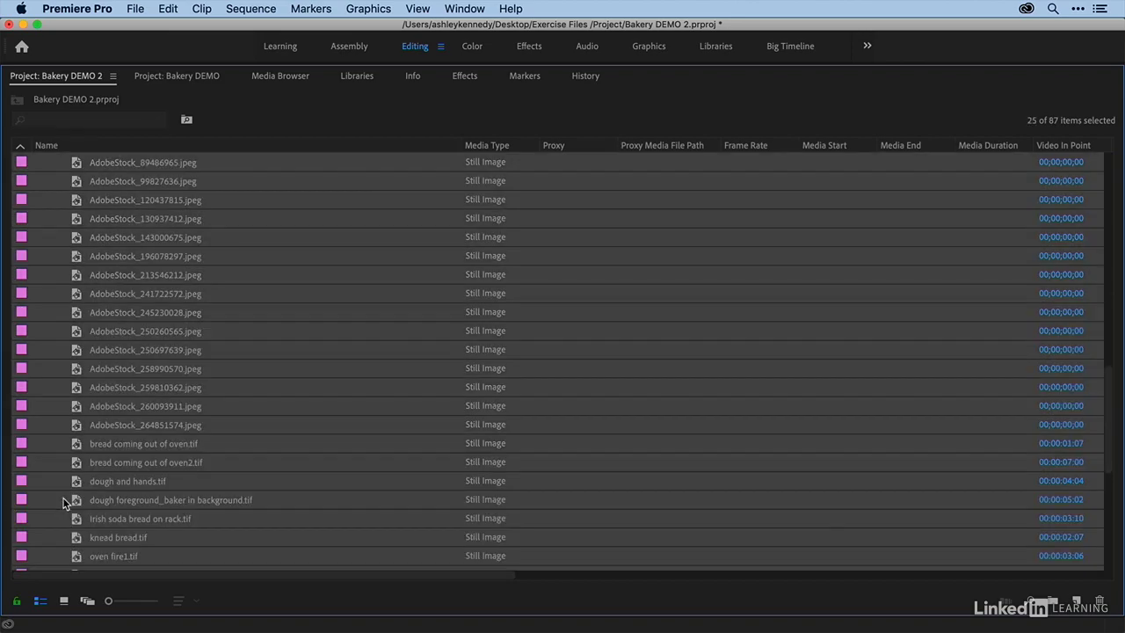
scroll(62, 498, down, 10)
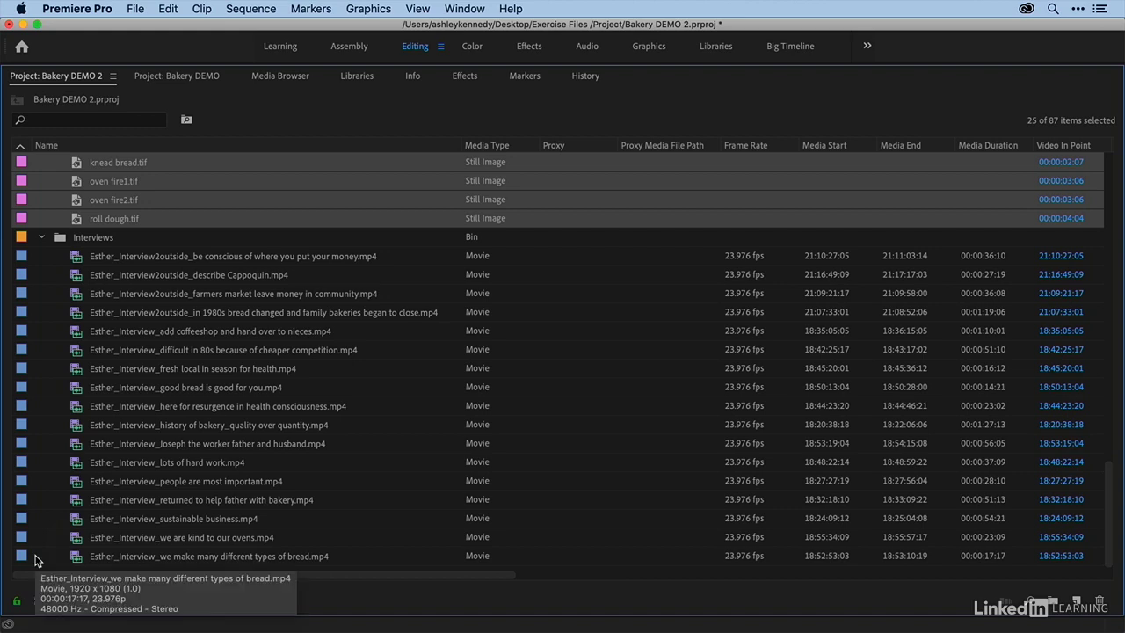
- Reveal the source file of the first clip in the Interviews bin in Finder, examine its folder path, and close the window
click(76, 257)
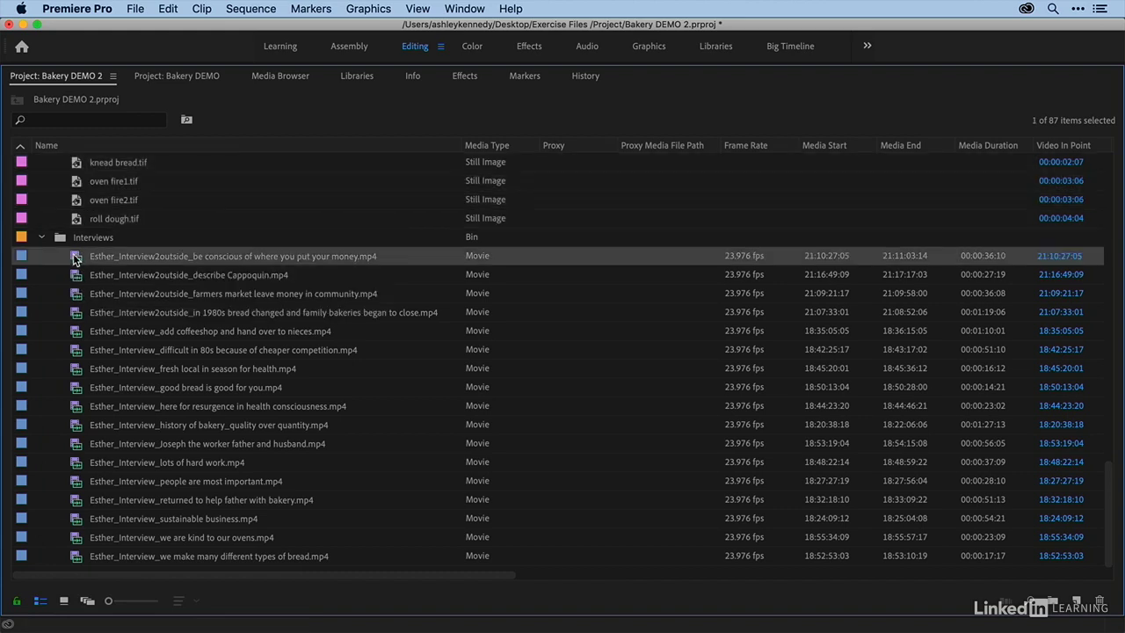
right_click(76, 257)
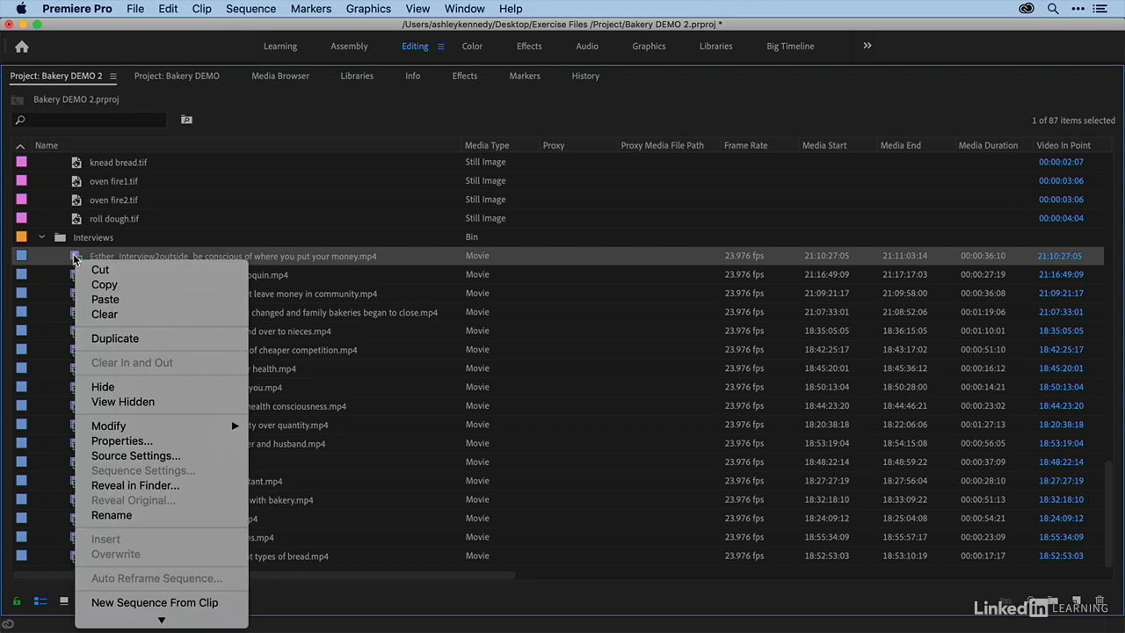
click(135, 485)
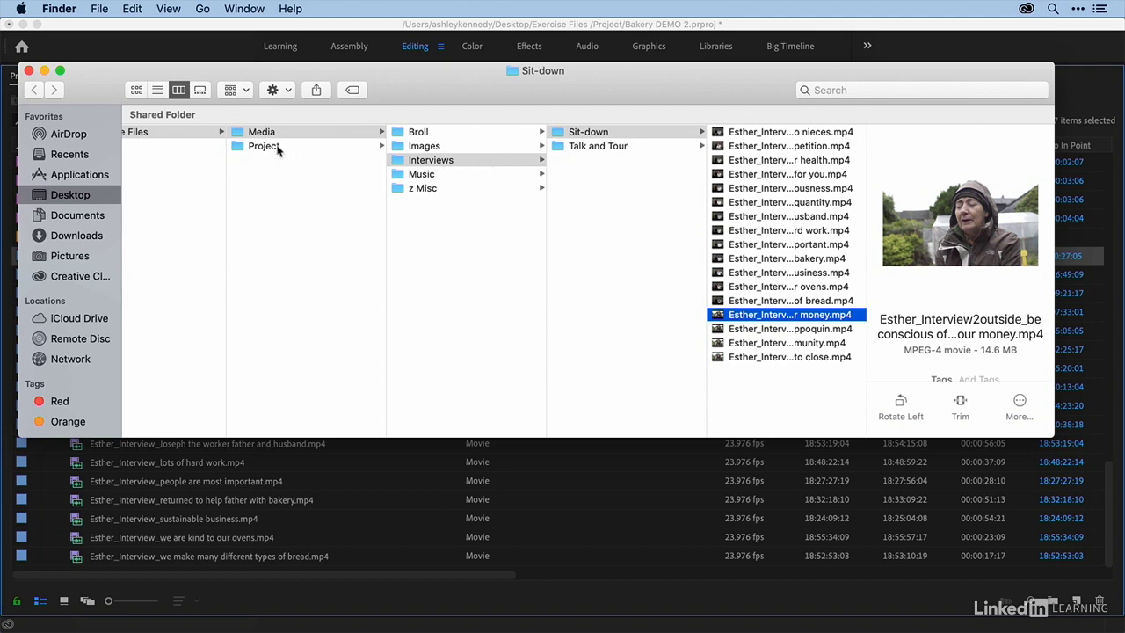
scroll(250, 145, left, 3)
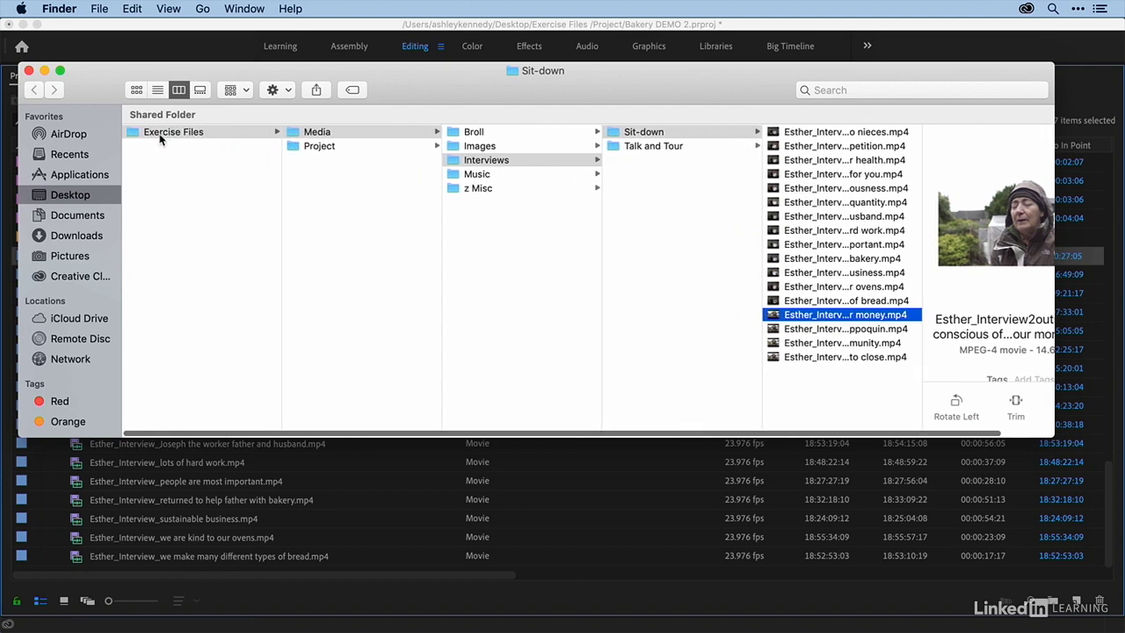
click(29, 71)
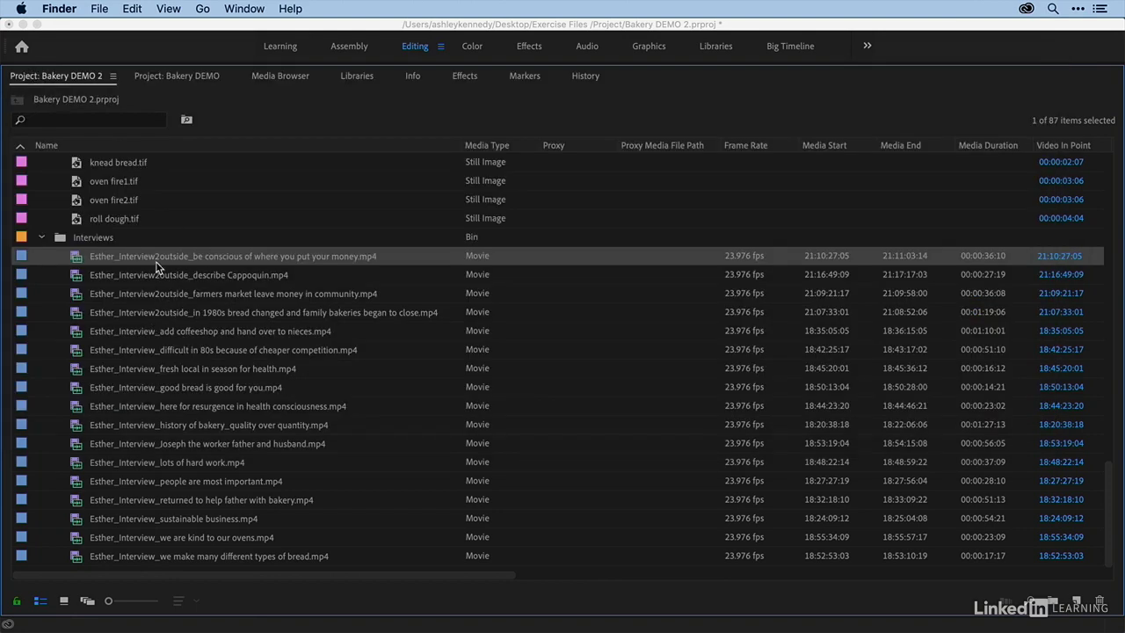
- Reveal the source file of the matching first clip in the Assets bin in Finder and examine its location
scroll(202, 269, down, 10)
scroll(228, 269, up, 8)
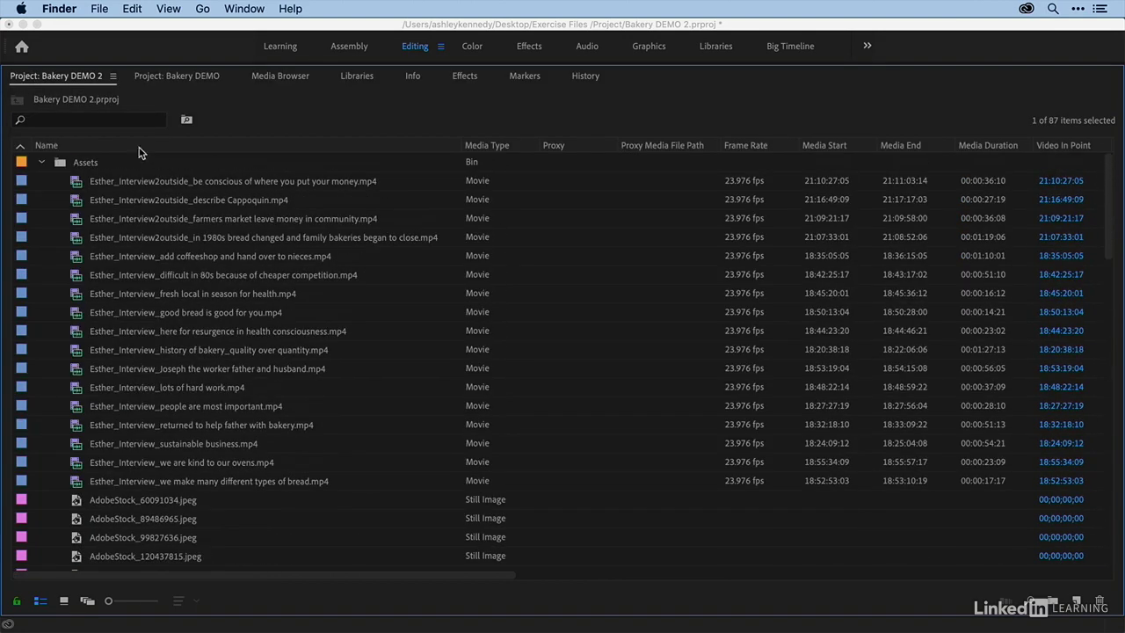
click(76, 185)
click(76, 184)
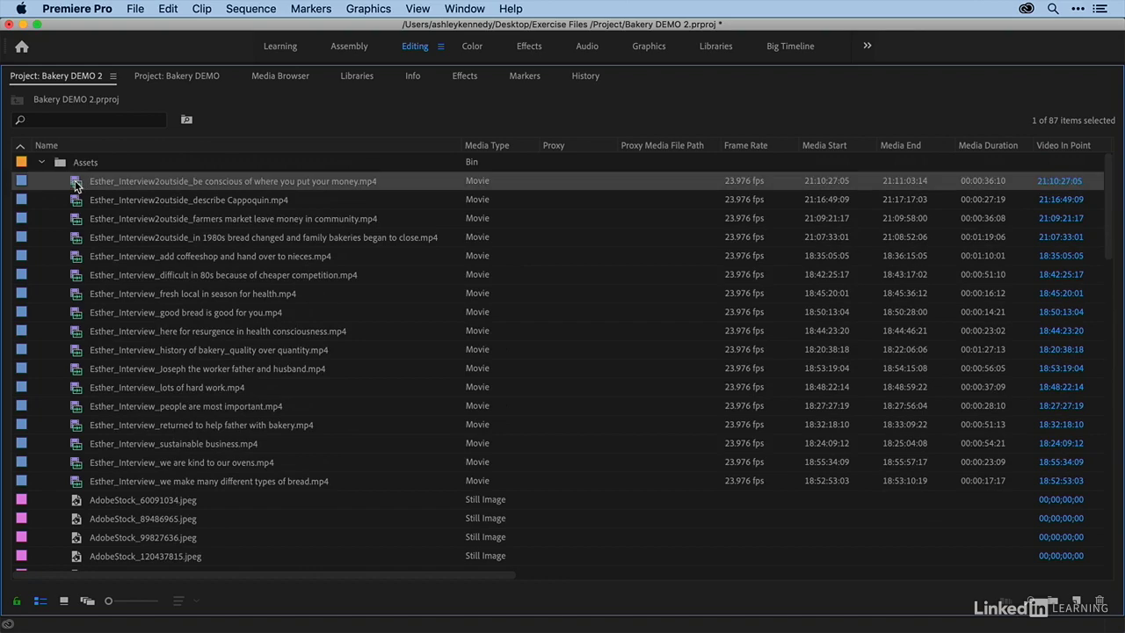
right_click(76, 184)
click(147, 413)
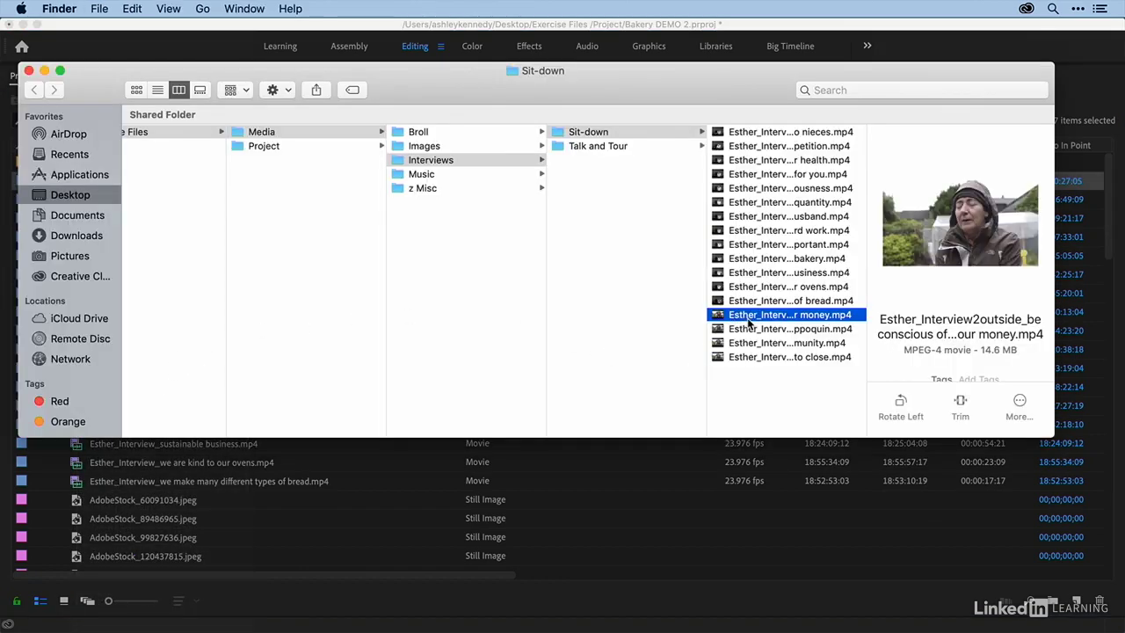
scroll(750, 323, left, 3)
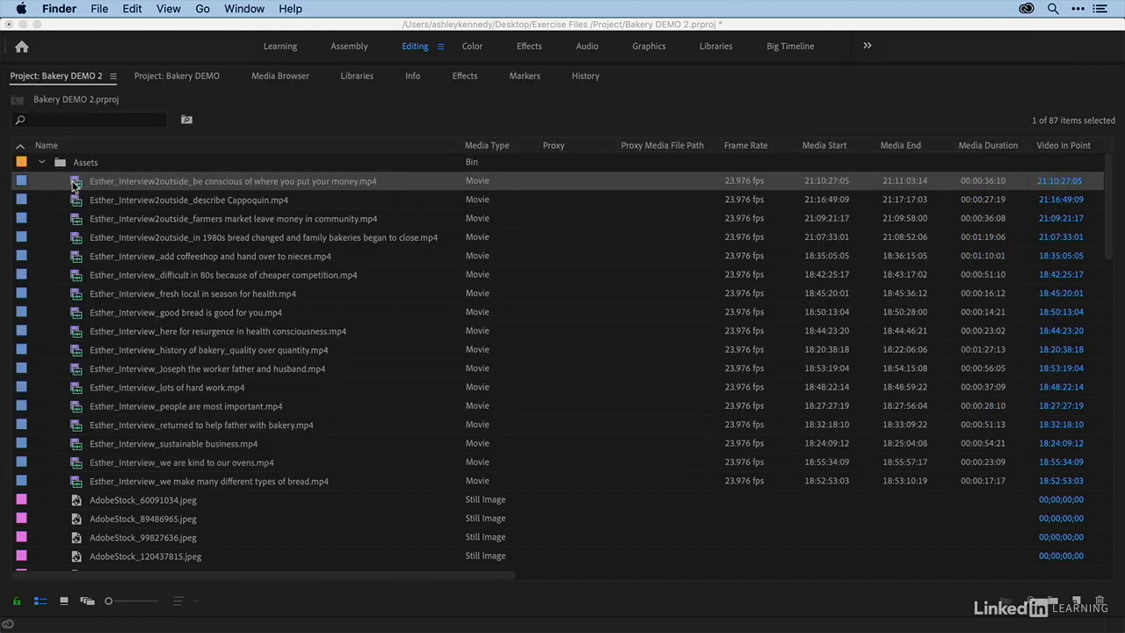
- Open the first Assets interview clip in the Source Monitor and mark an In point at 21:10:32:20 and an Out point at 21:10:34:18
double_click(75, 186)
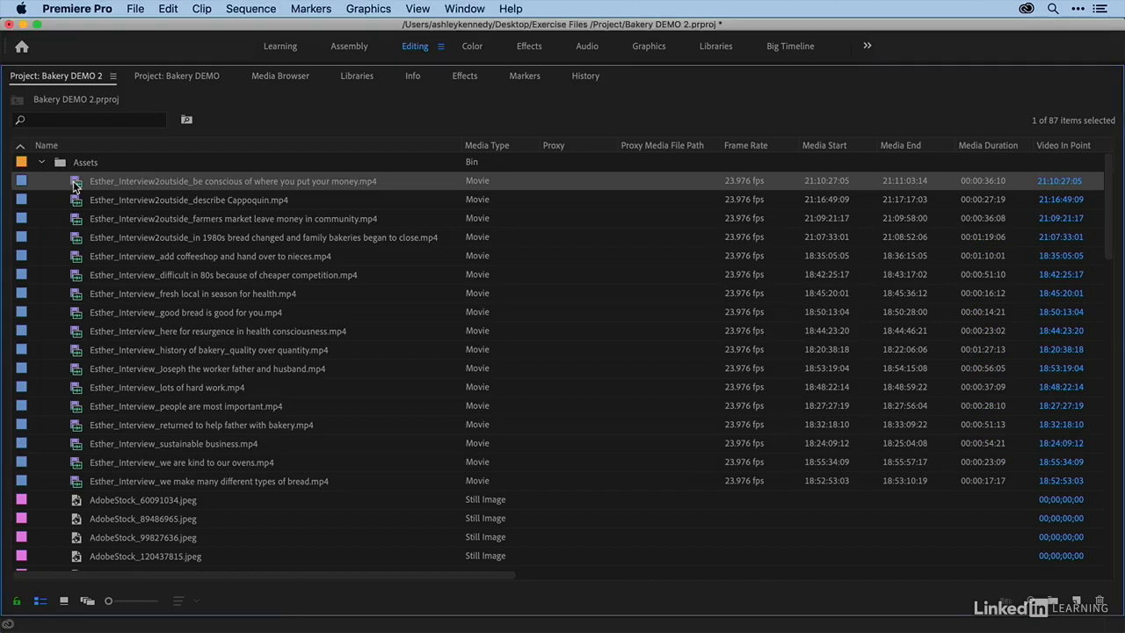
click(85, 343)
drag(86, 344, 96, 344)
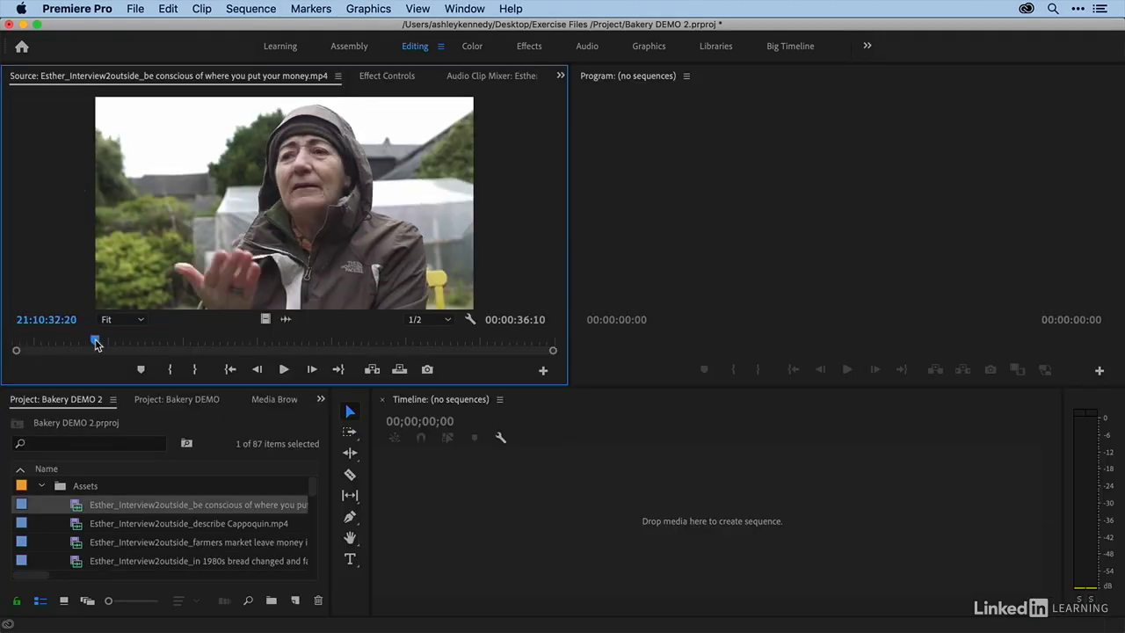
key(i)
click(125, 343)
key(o)
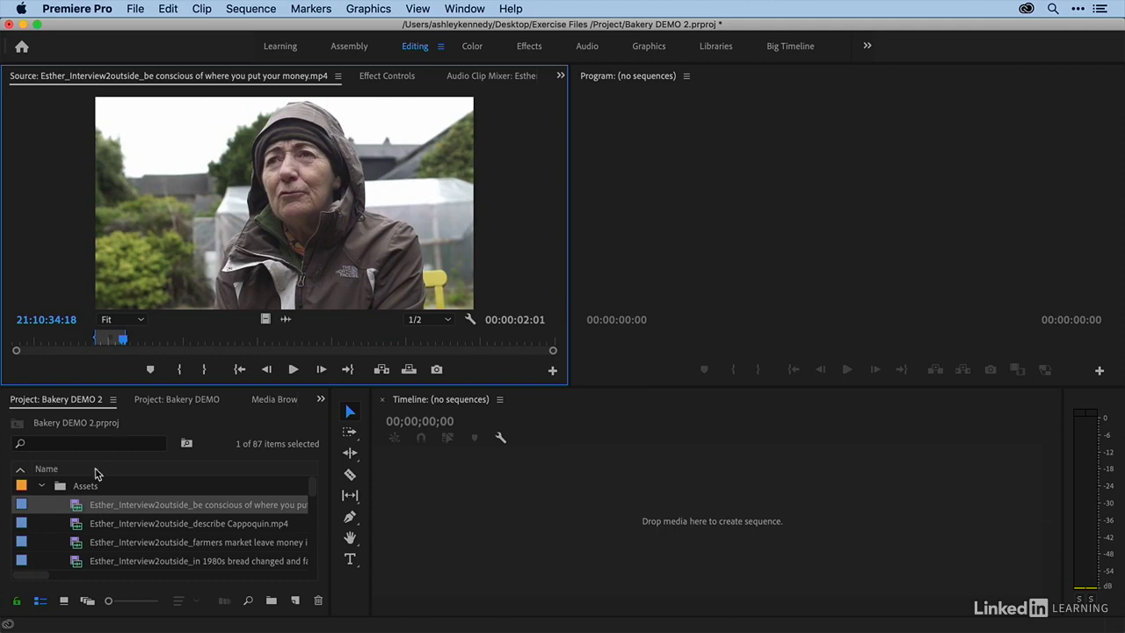
- Open the Interviews bin's copy of the same clip in the Source Monitor and compare its marked range with the Assets original
click(207, 426)
key(grave)
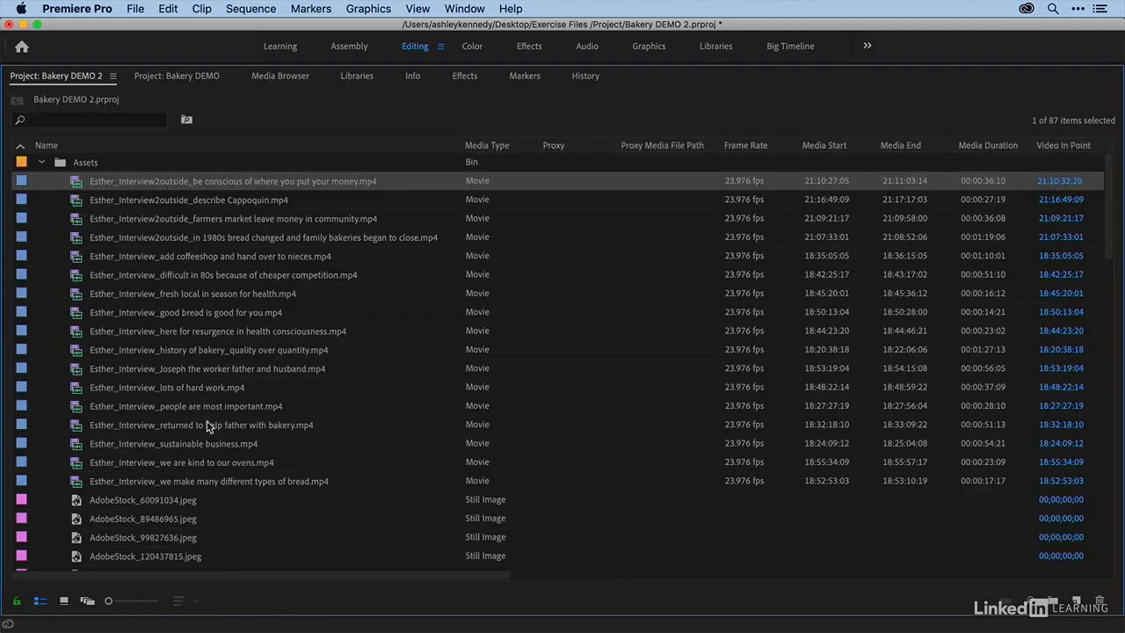
scroll(140, 427, down, 10)
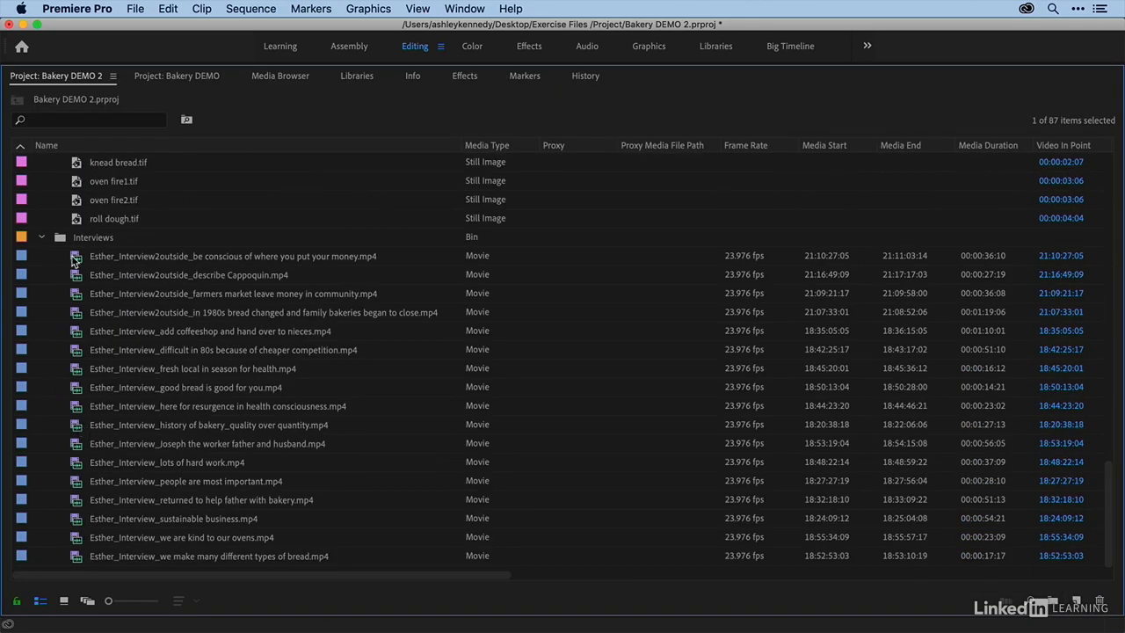
double_click(67, 258)
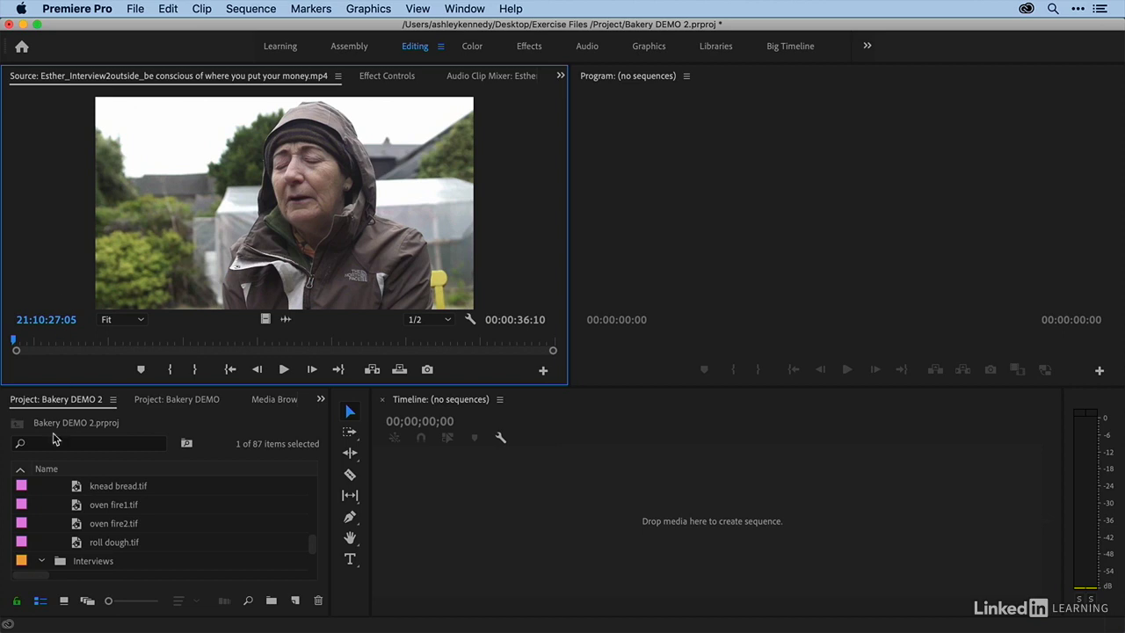
scroll(60, 518, up, 5)
scroll(59, 518, up, 5)
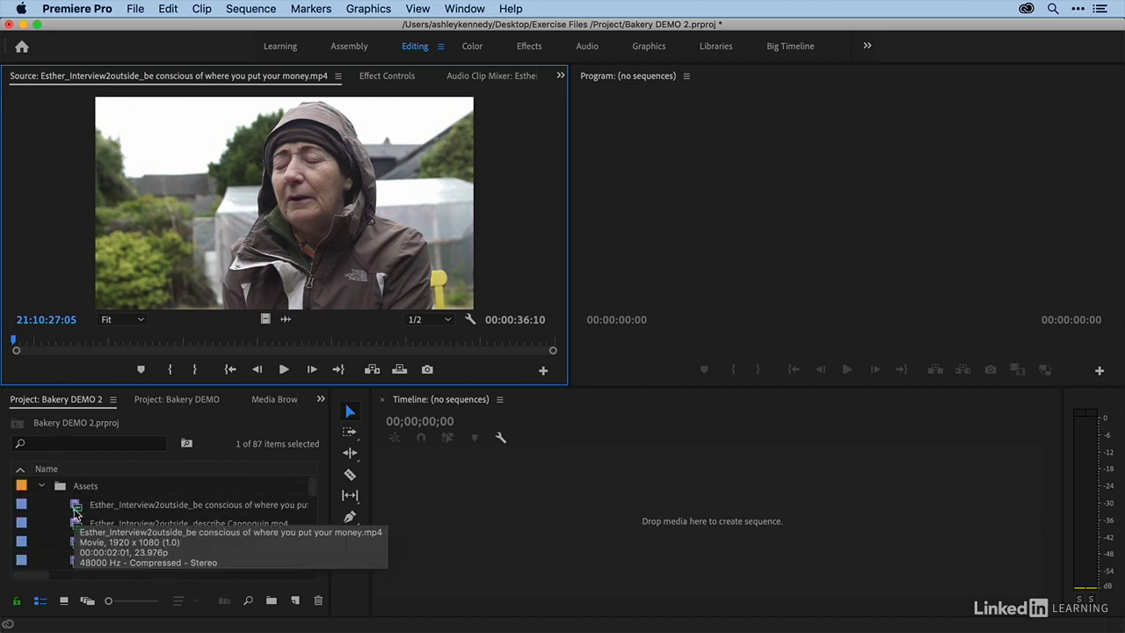
scroll(76, 510, down, 15)
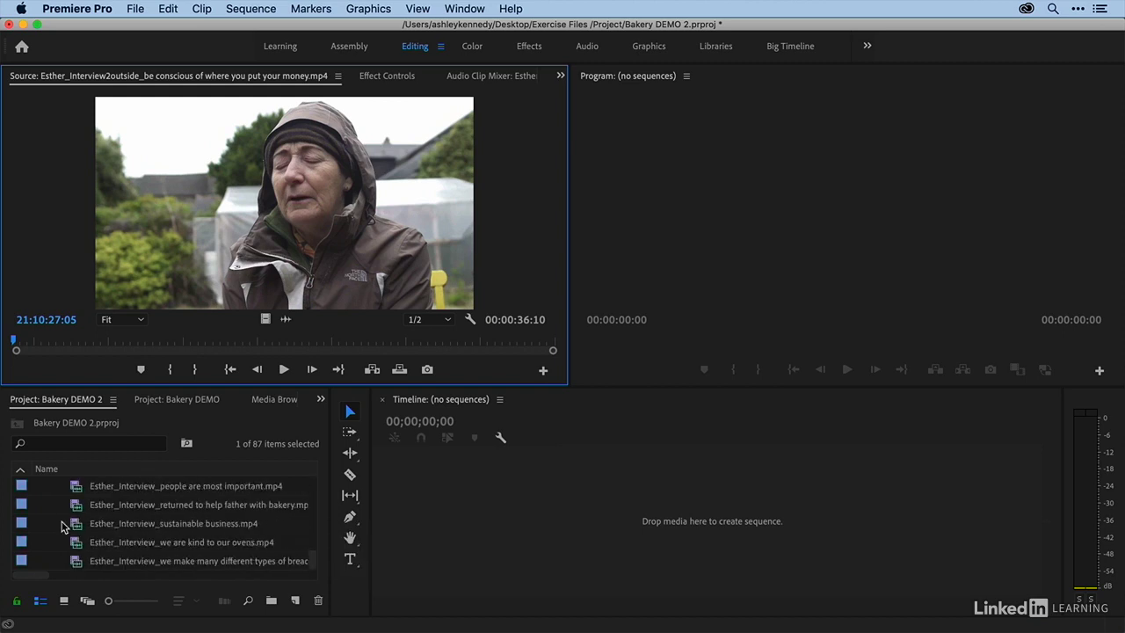
- Delete the "be conscious of where you put your money" clip from the Interviews bin and check for the original in Assets
scroll(64, 526, up, 5)
scroll(64, 526, up, 2)
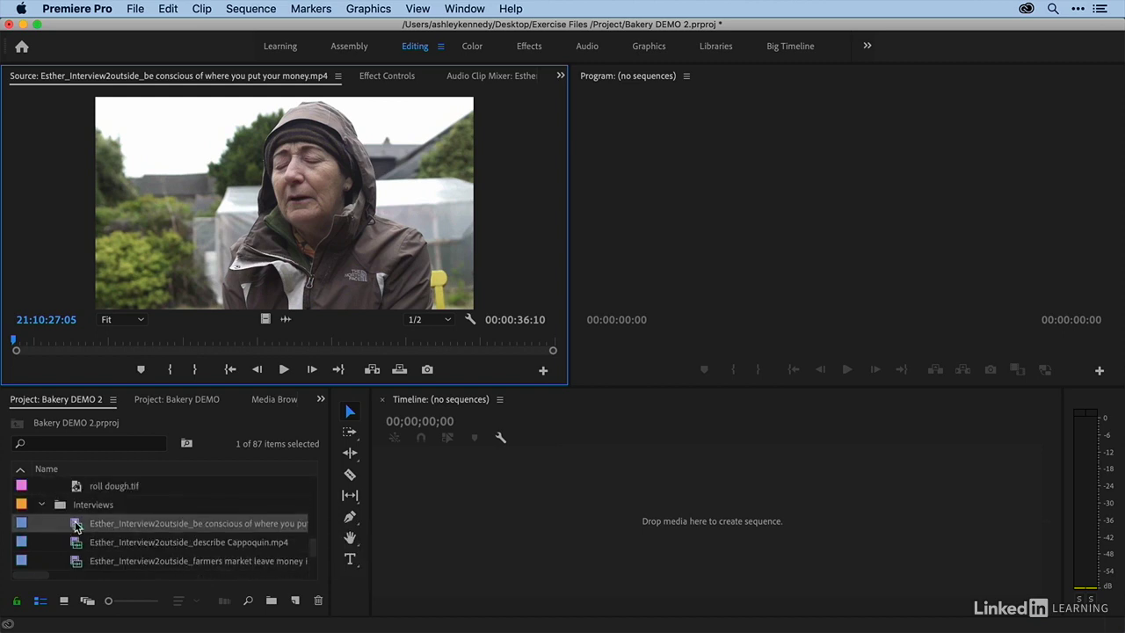
click(74, 524)
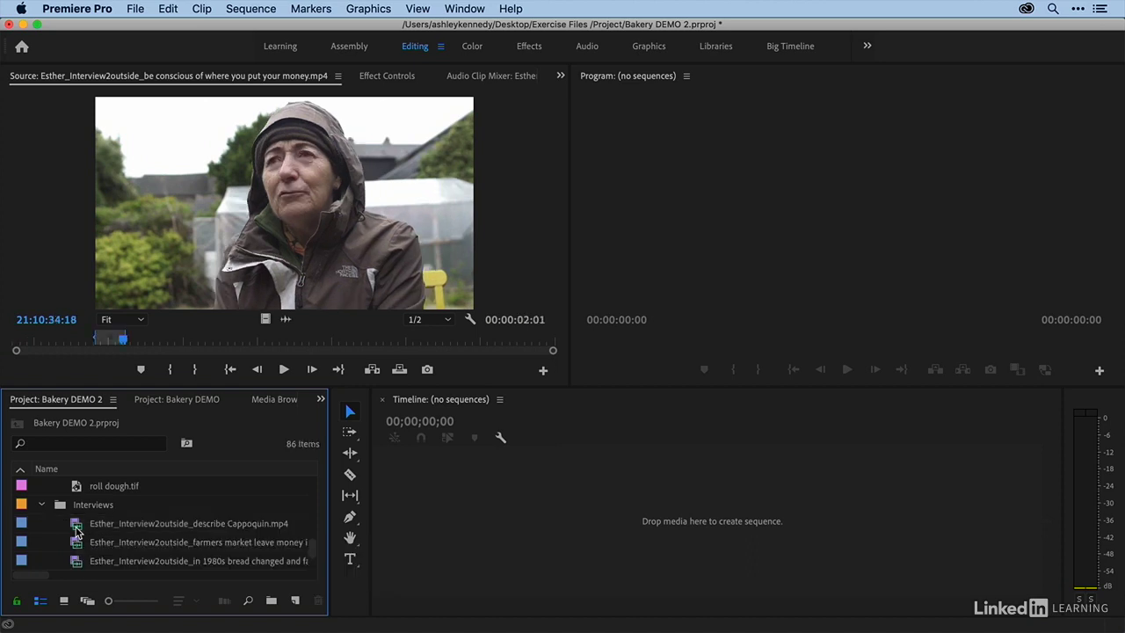
scroll(76, 528, down, 3)
scroll(75, 528, up, 2)
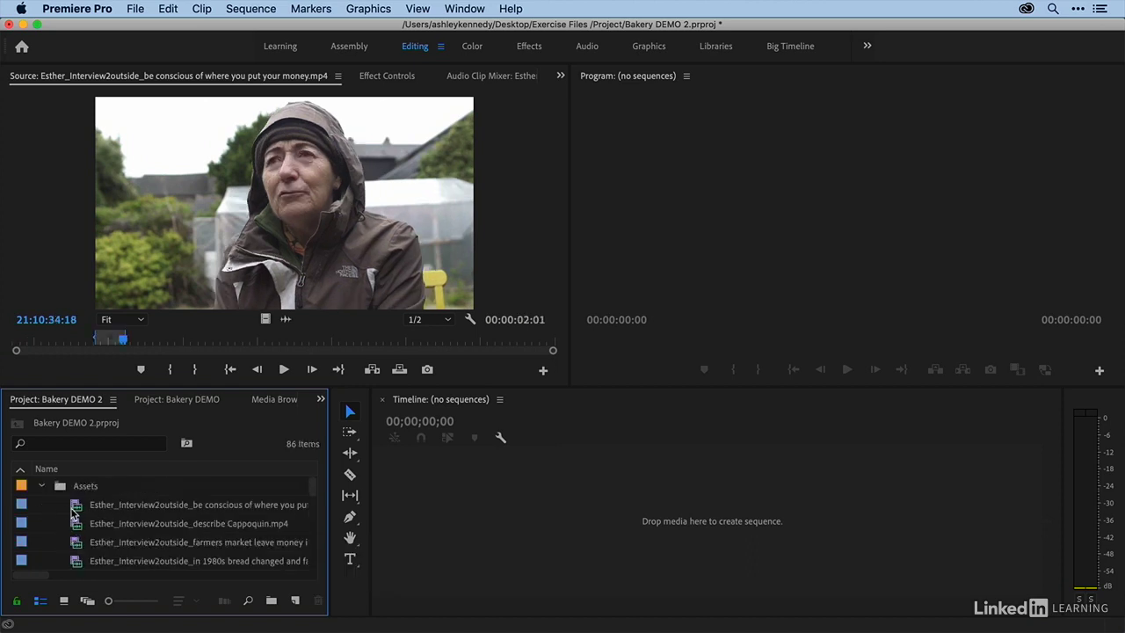
- Create a new sequence in the Timeline from the first three images of the Images bin, AdobeStock_60091034 through AdobeStock_99827636
click(73, 507)
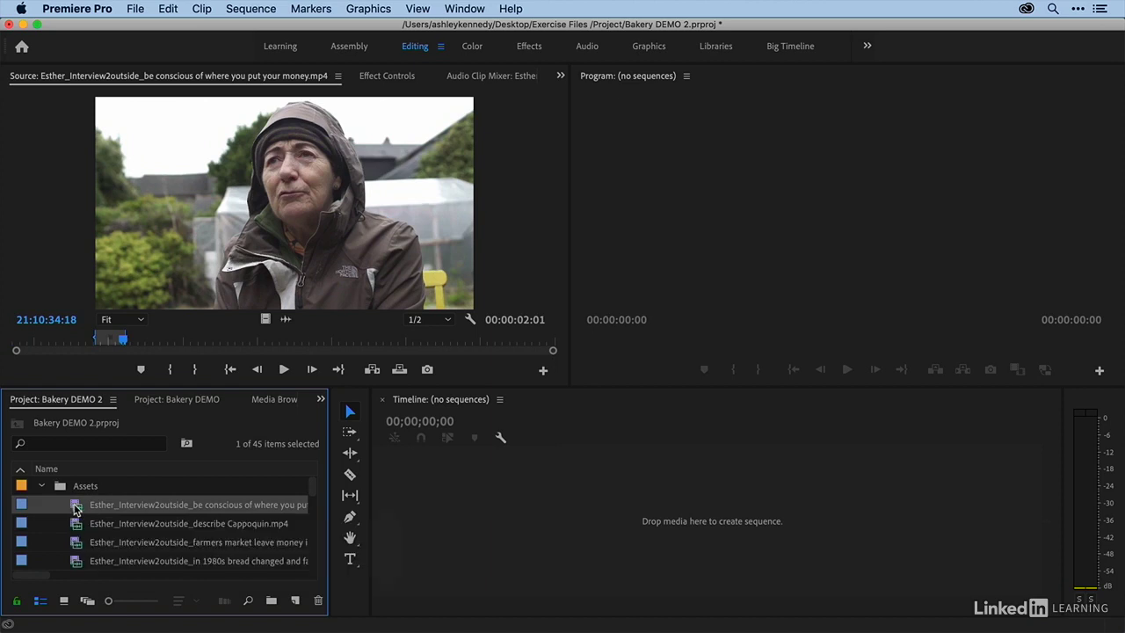
click(41, 485)
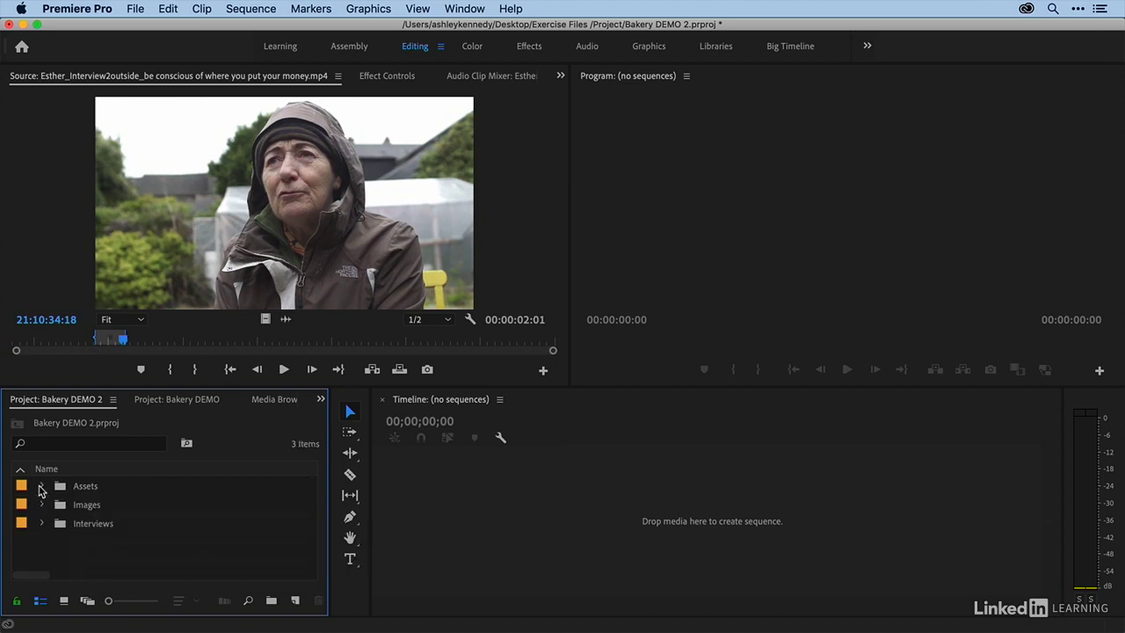
click(43, 504)
click(78, 526)
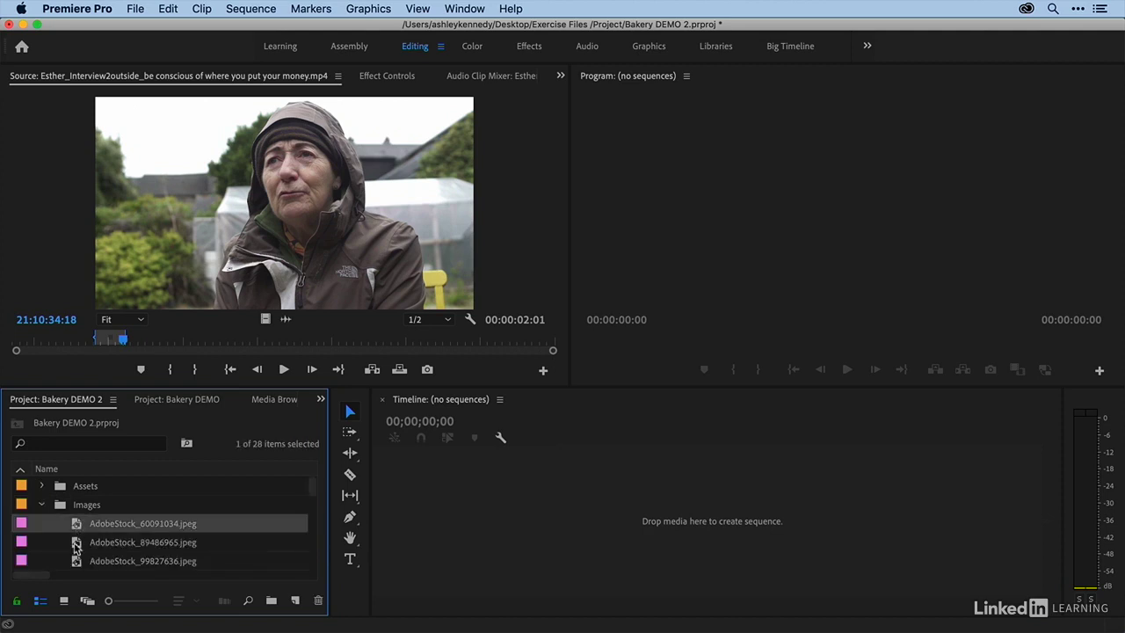
shift+click(78, 562)
drag(81, 532, 490, 530)
click(42, 504)
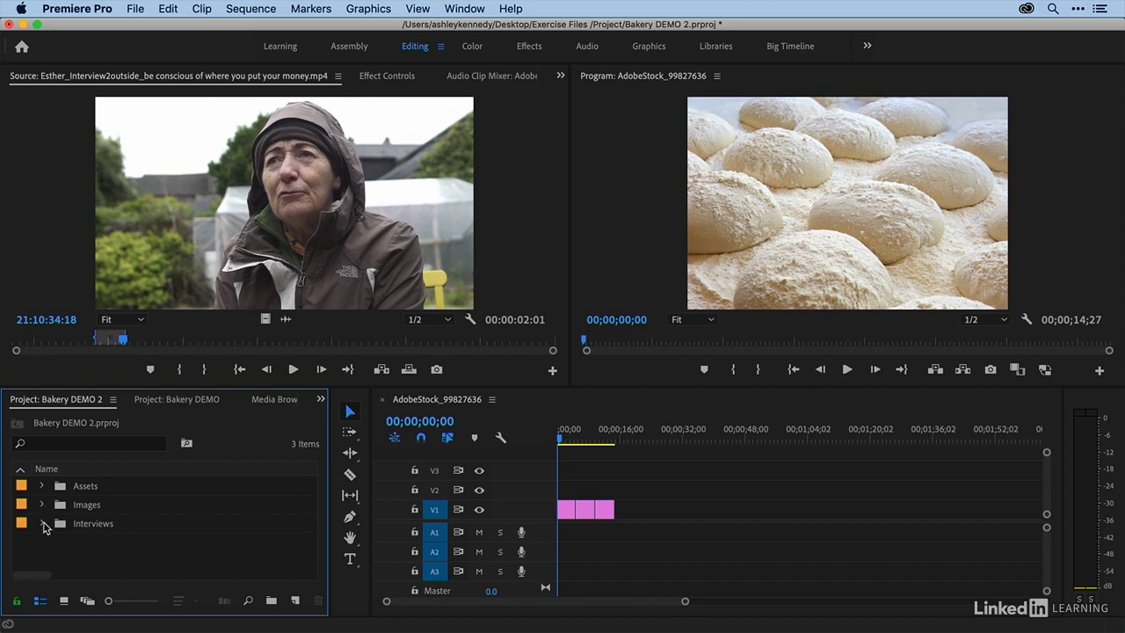
- Add the "describe Cappoquin" and "farmers market" clips from the Interviews bin to the sequence, directly after the three images
click(42, 523)
click(74, 544)
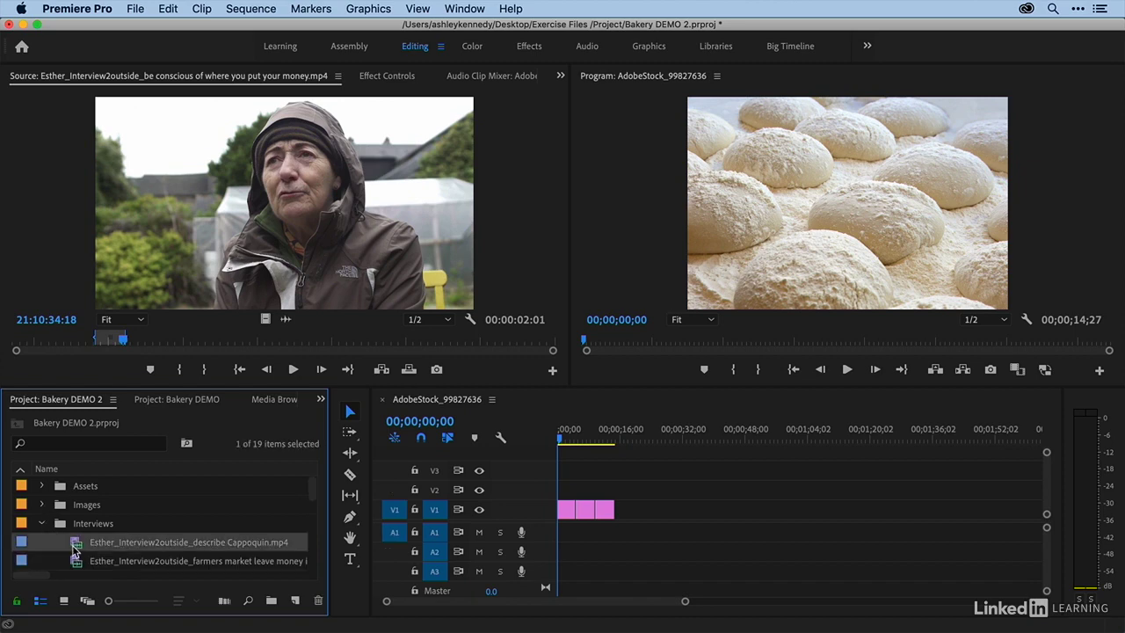
shift+click(77, 567)
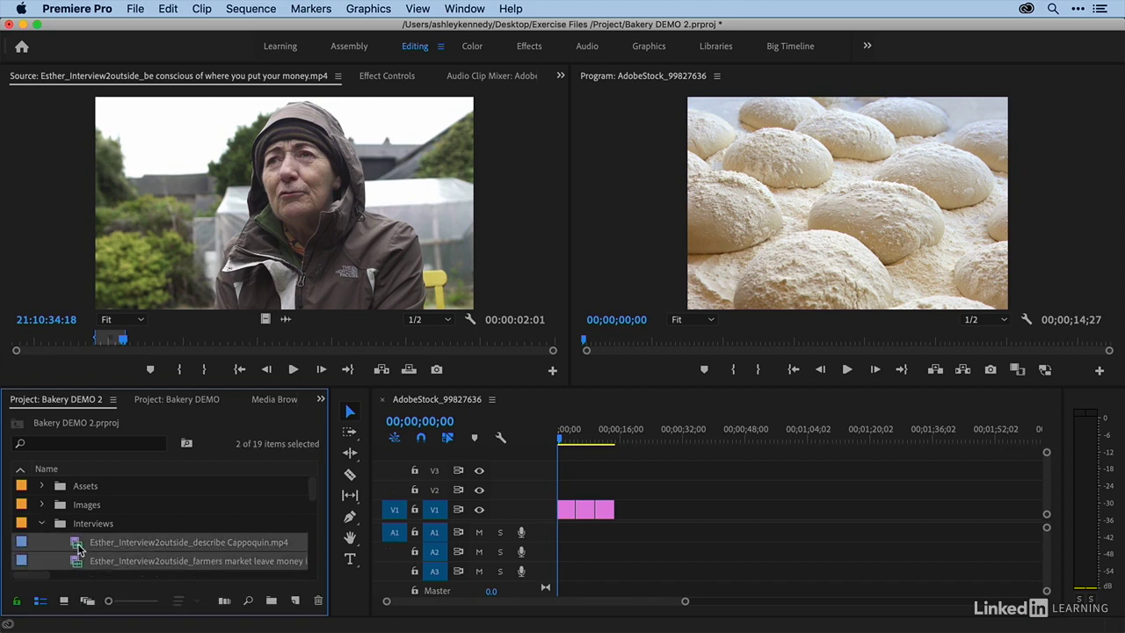
drag(79, 554, 749, 520)
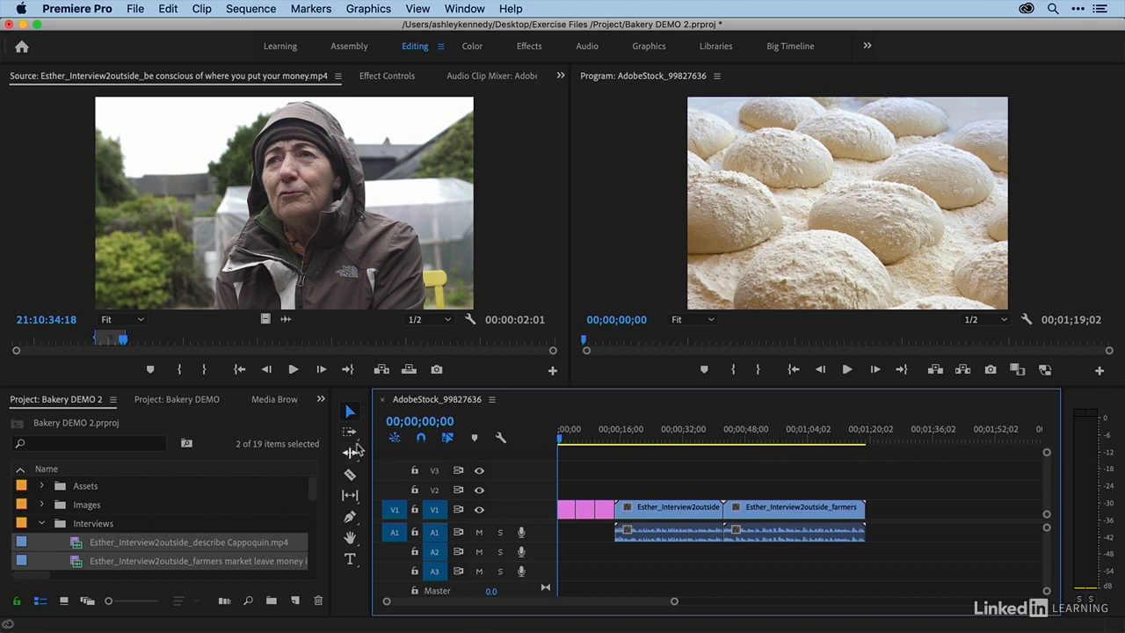
scroll(109, 525, down, 5)
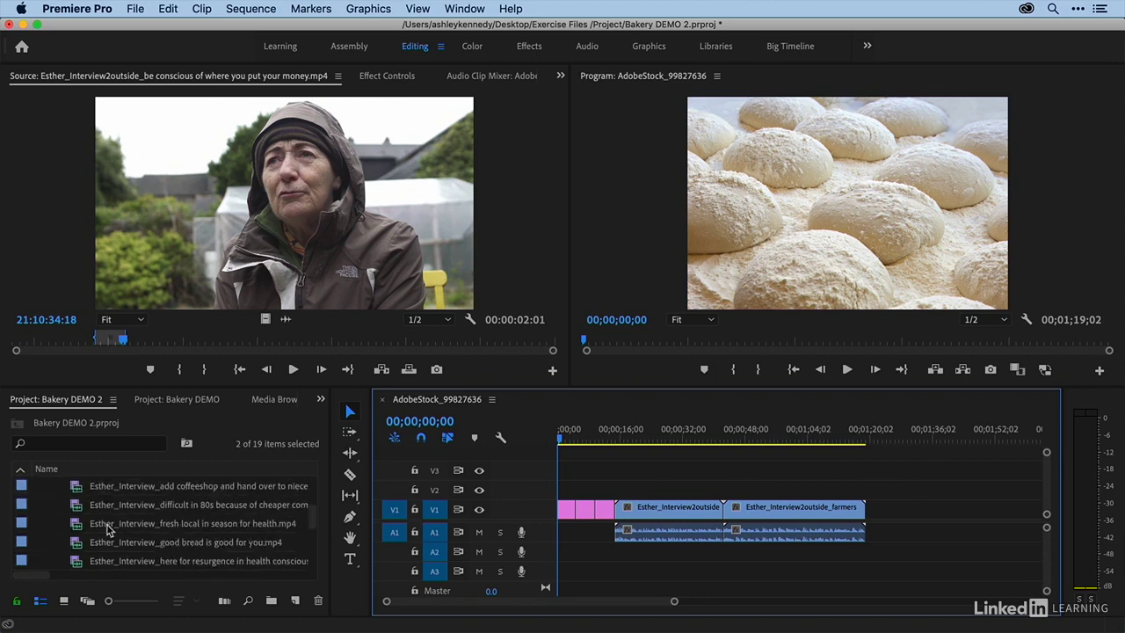
scroll(104, 533, up, 5)
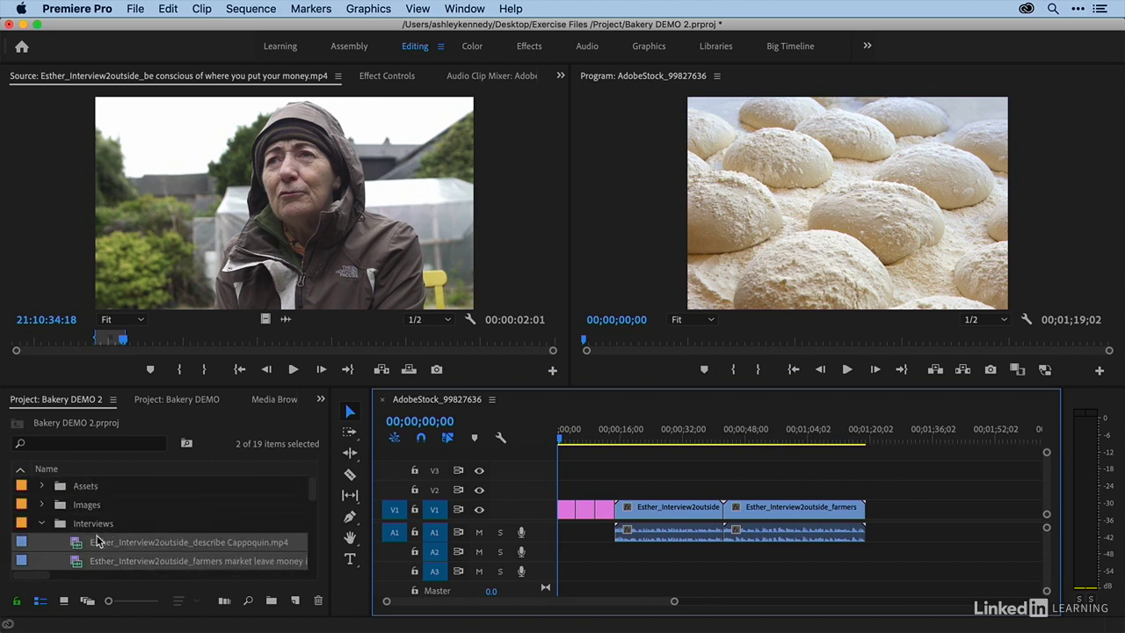
- Reveal the open sequence in the project and rename it Bakery Rough Cut 9-27
click(492, 400)
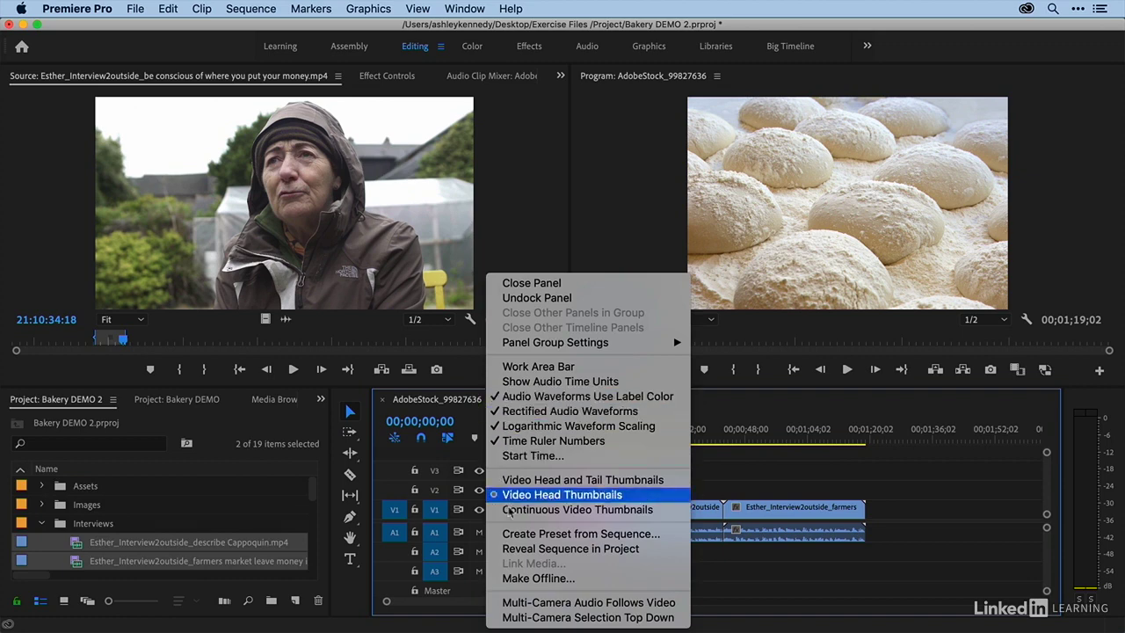
click(519, 549)
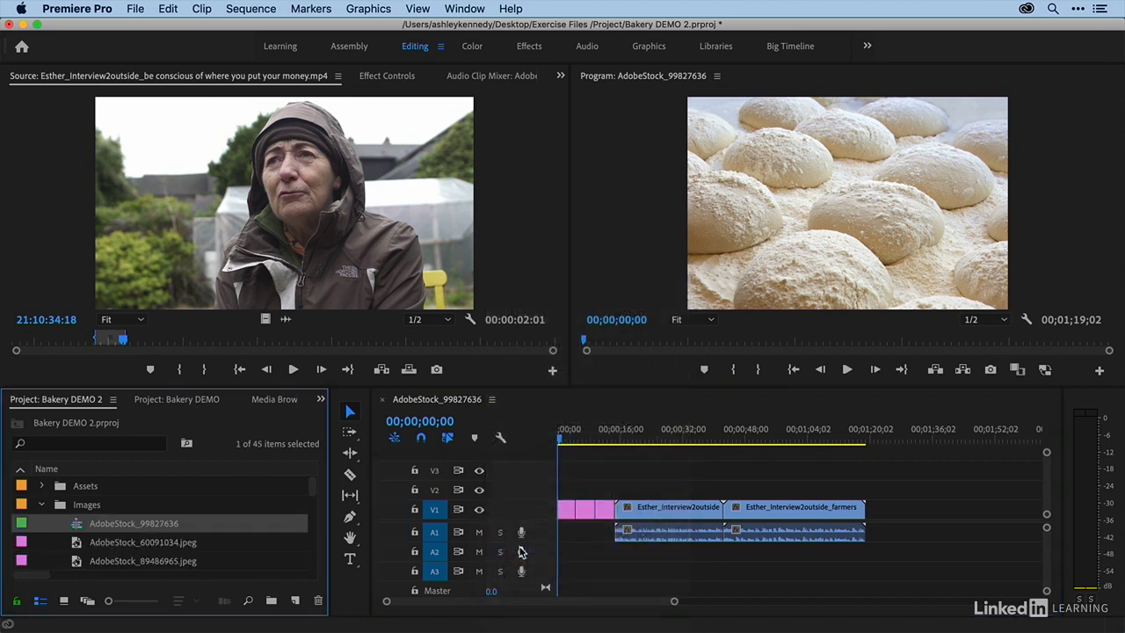
click(112, 526)
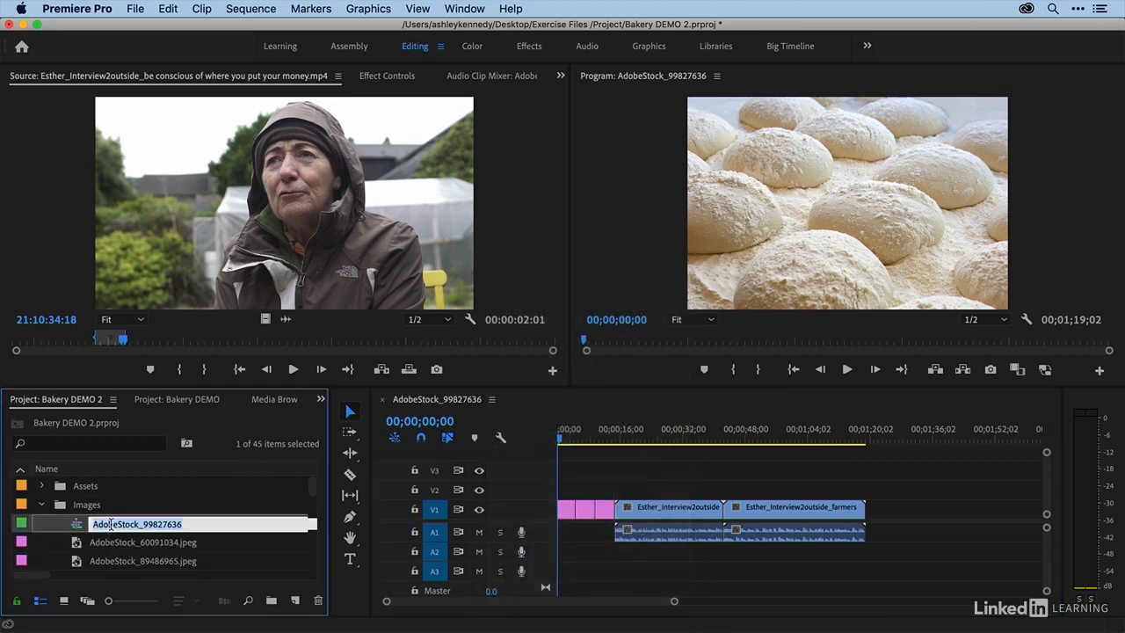
key(BackSpace)
text(Bakery R)
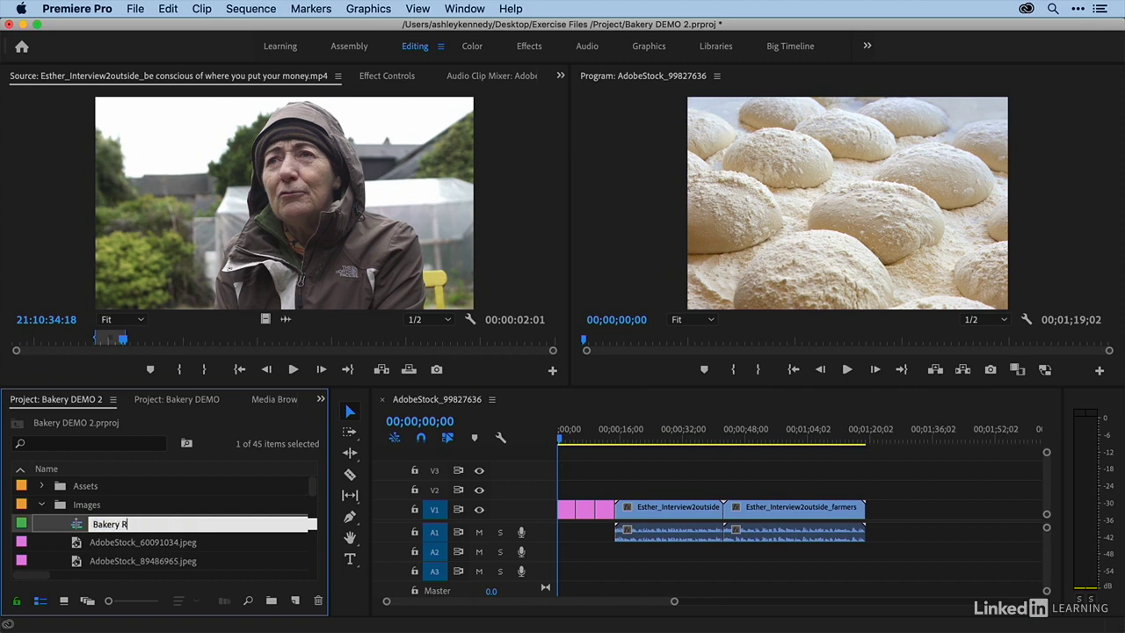
text(ough Cut 9-27)
key(Return)
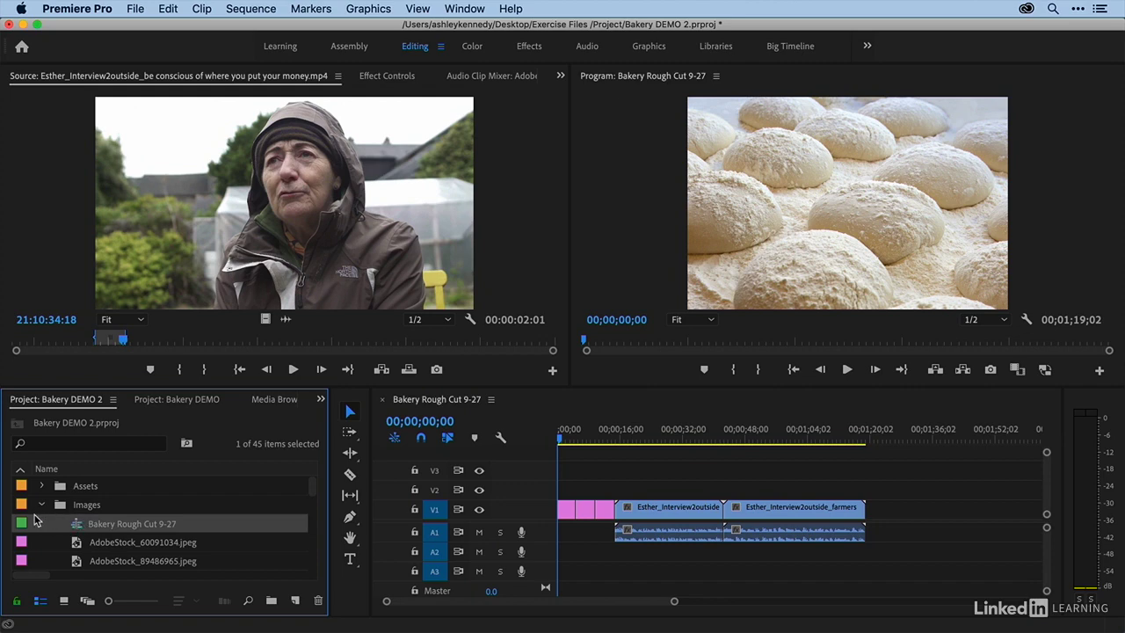
- Create a new bin named _Sequences at the root level of the project
click(34, 514)
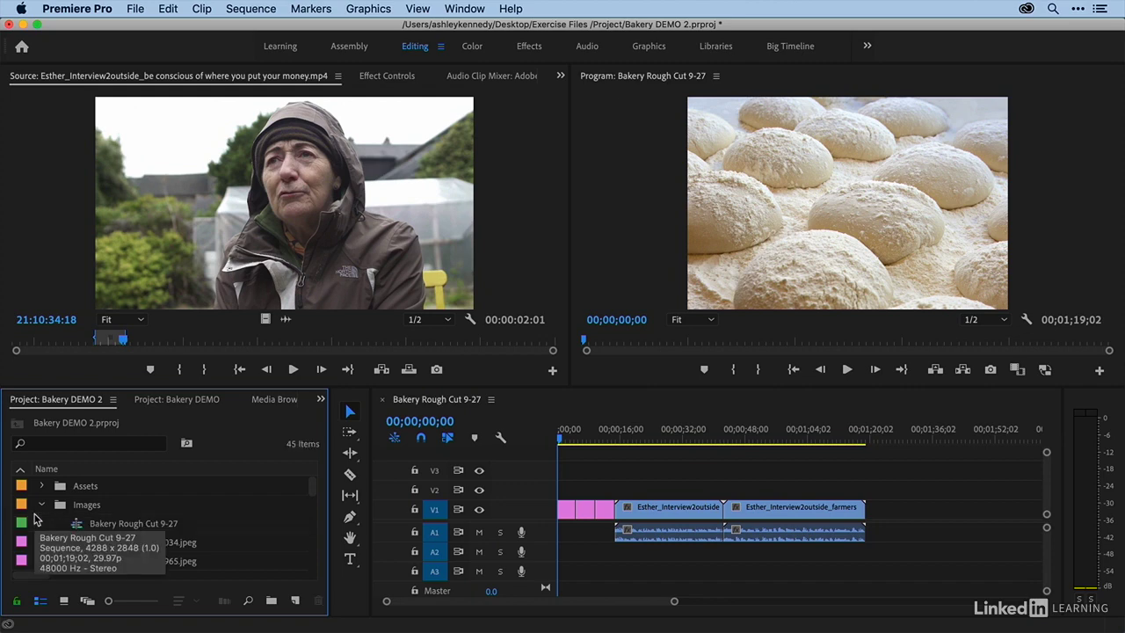
key(super+b)
text(_Sequ)
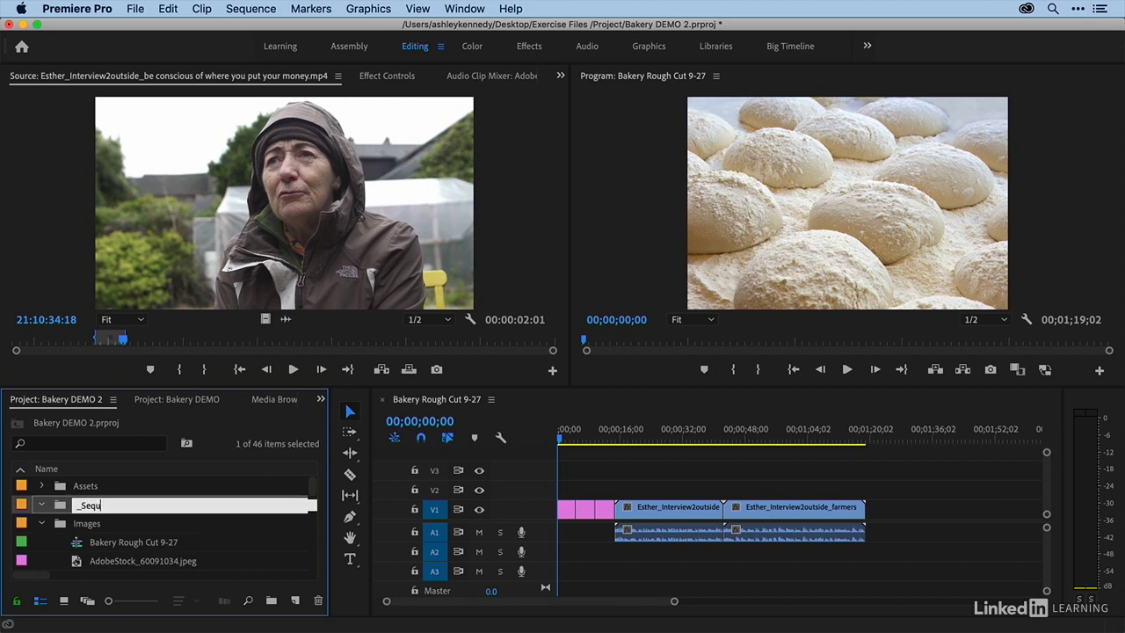
text(ences)
key(Return)
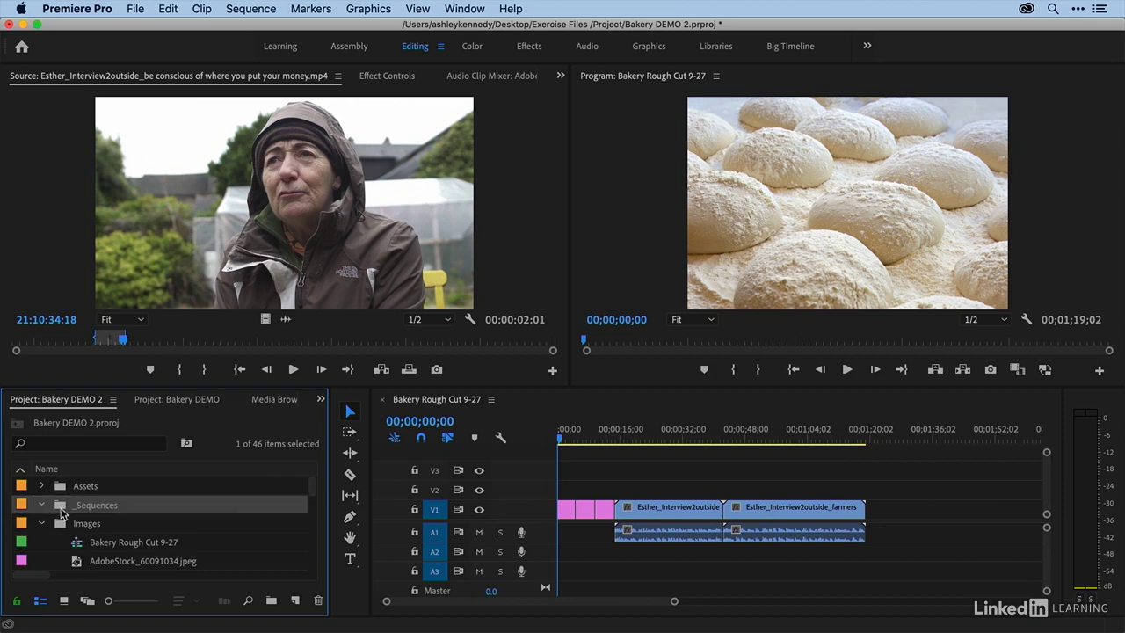
- Move the Bakery Rough Cut 9-27 sequence into the _Sequences bin and sort the project items by name
drag(79, 547, 66, 507)
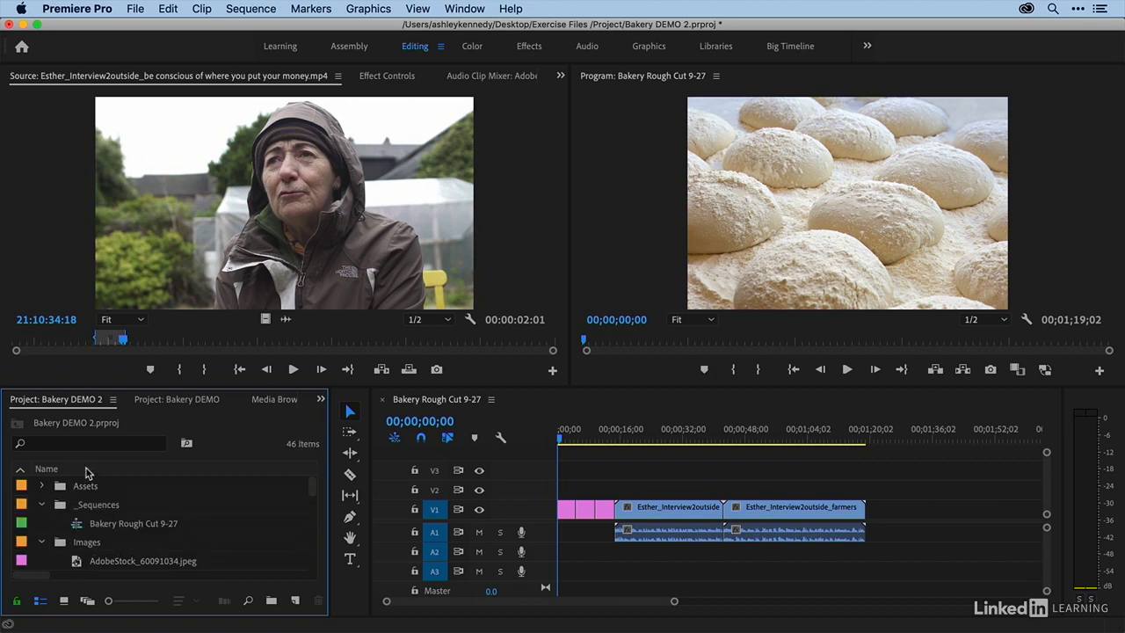
click(87, 472)
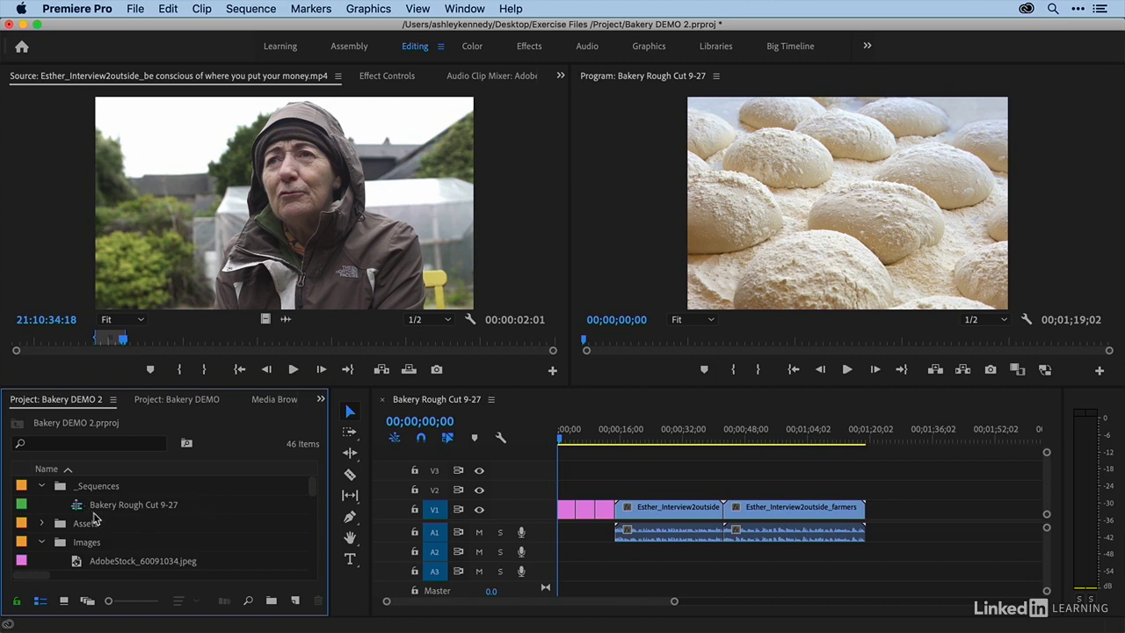
- Duplicate the Bakery Rough Cut 9-27 sequence in the _Sequences bin and name the copy Bakery Rough Cut 9-28
click(77, 507)
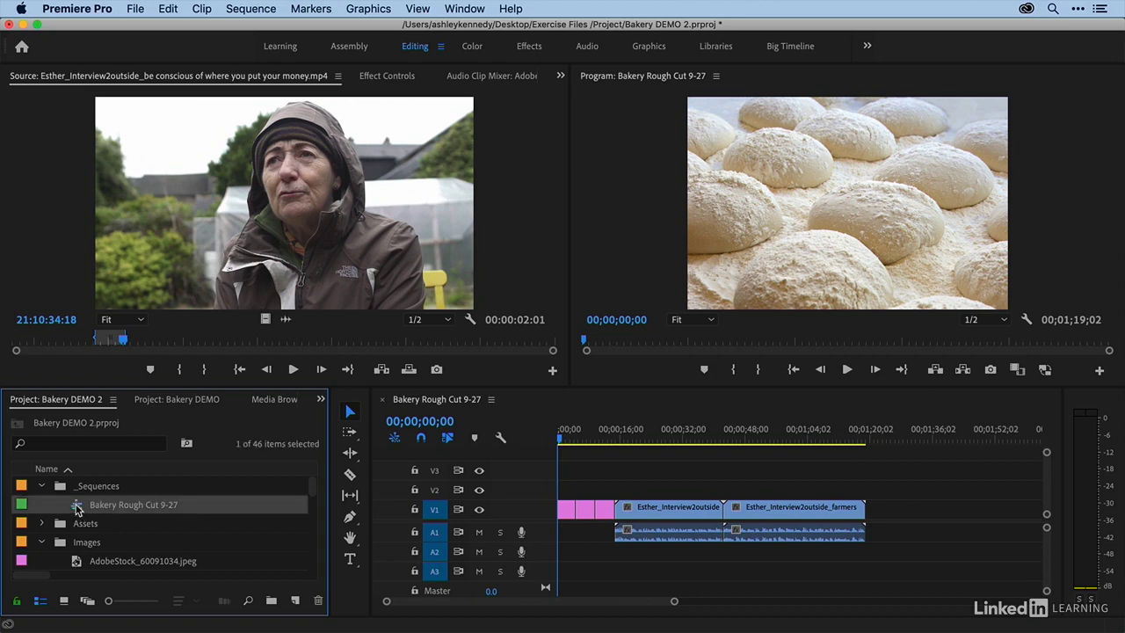
right_click(77, 508)
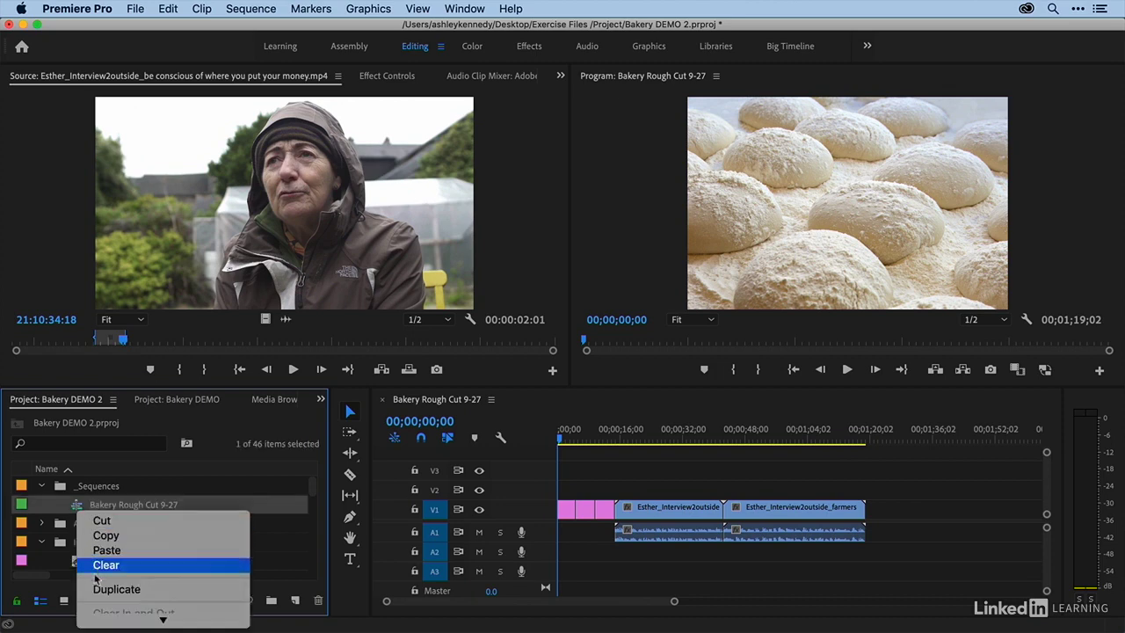
click(99, 590)
click(165, 523)
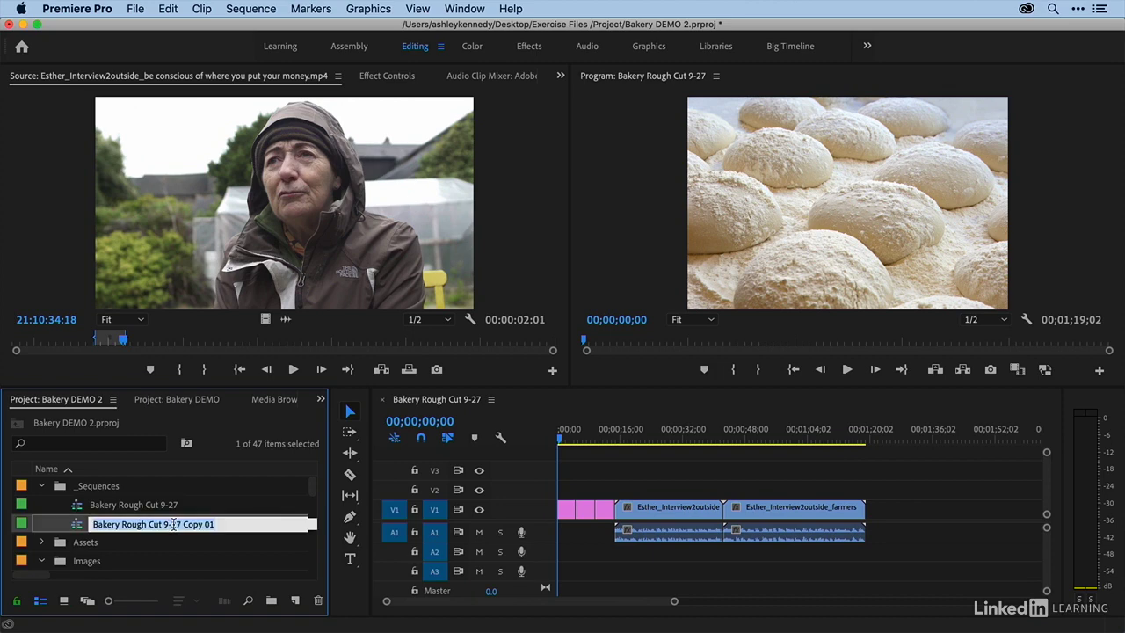
drag(175, 524, 278, 525)
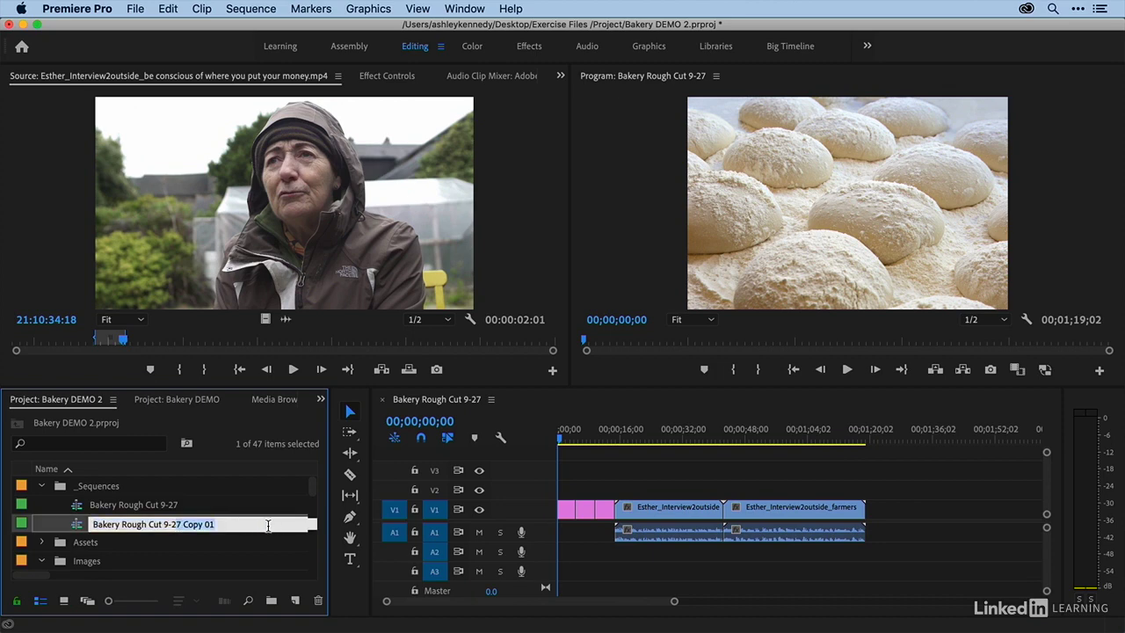
text(8)
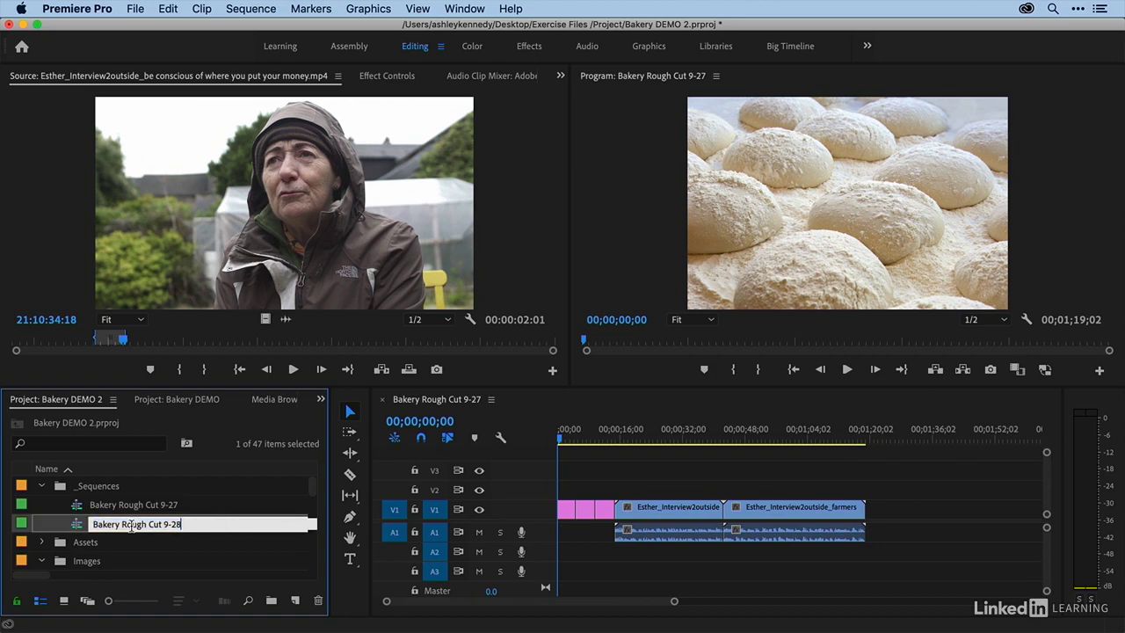
click(77, 525)
- Open Bakery Rough Cut 9-28 and ripple trim the first interview clip's end to about 00;00;27;08 and the second interview clip's start
double_click(76, 526)
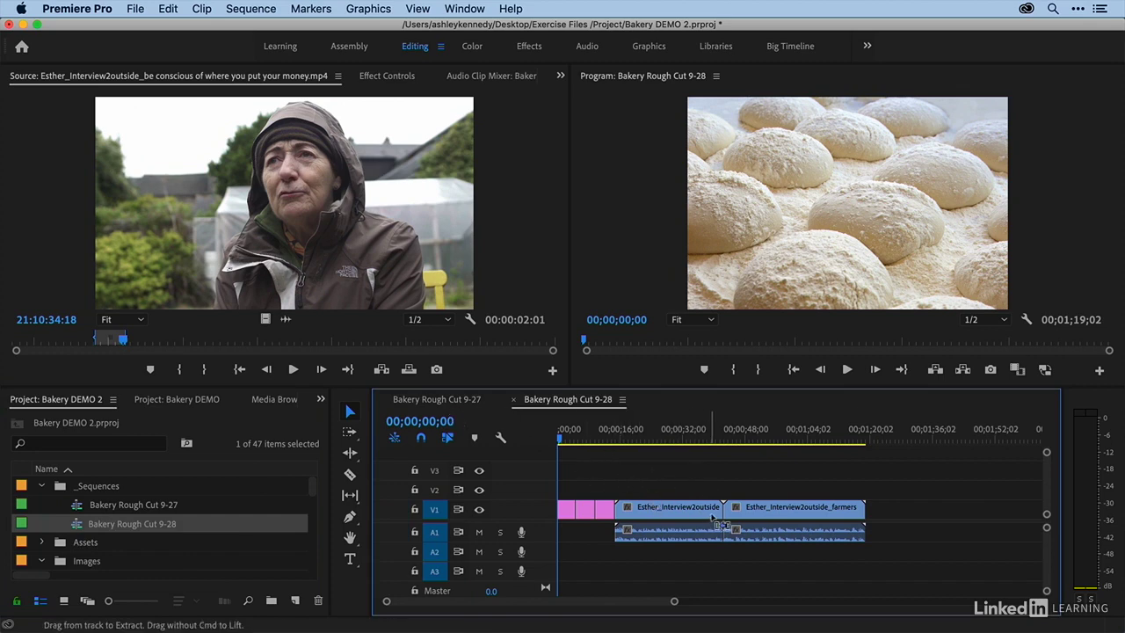
drag(713, 507, 663, 507)
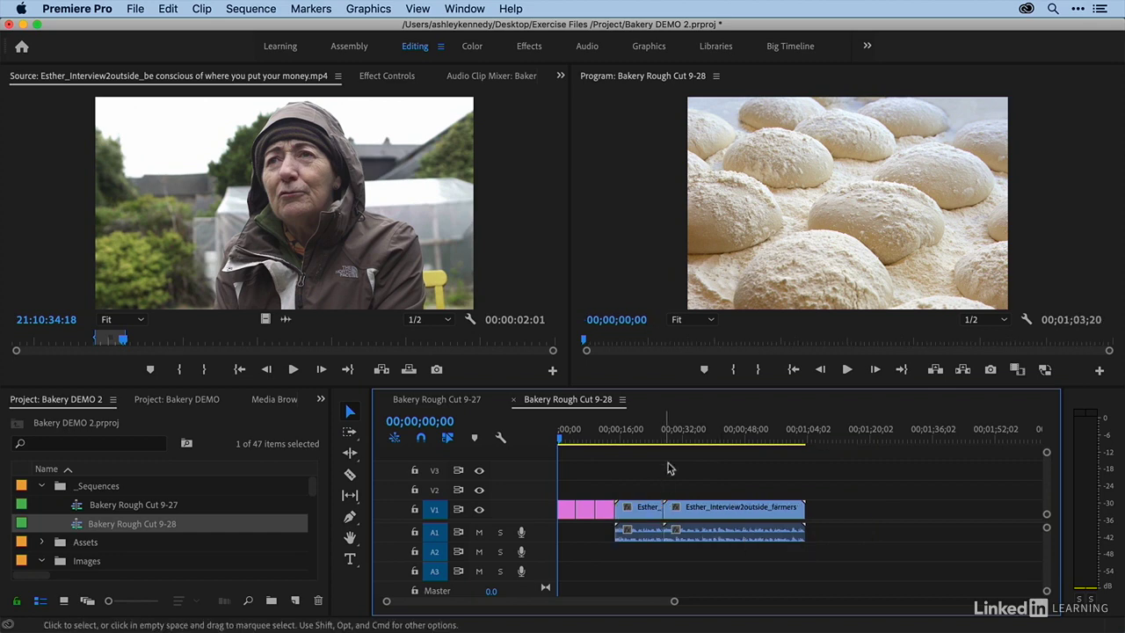
drag(677, 439, 716, 441)
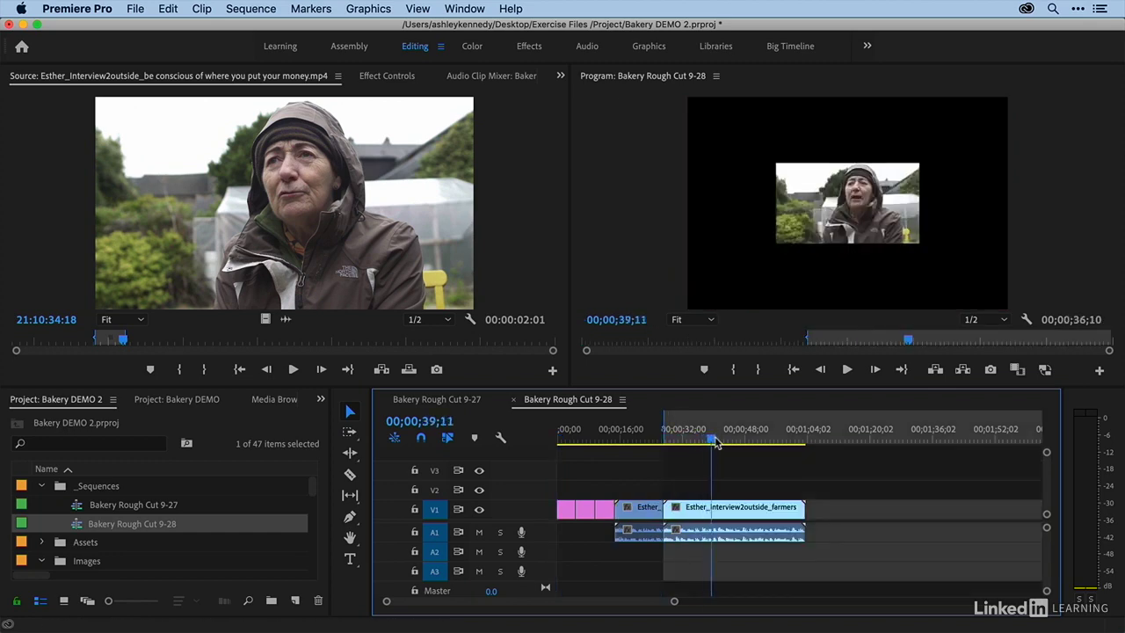
key(q)
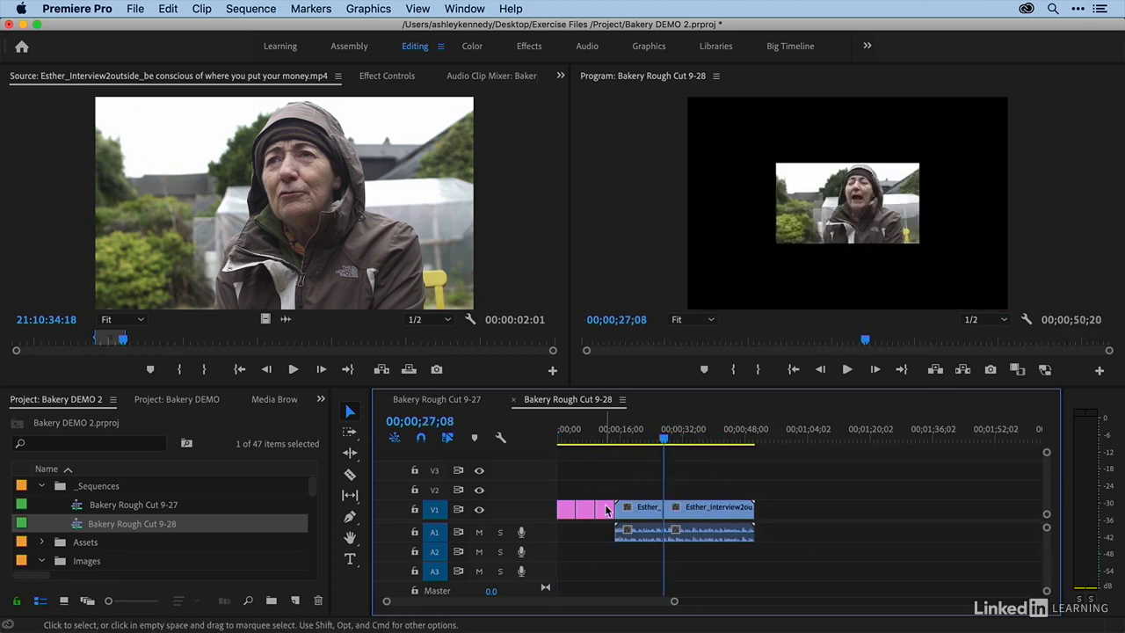
- Ripple trim the third image out of Bakery Rough Cut 9-28, closing the gap before the interview clips
key(Up)
key(Up)
key(w)
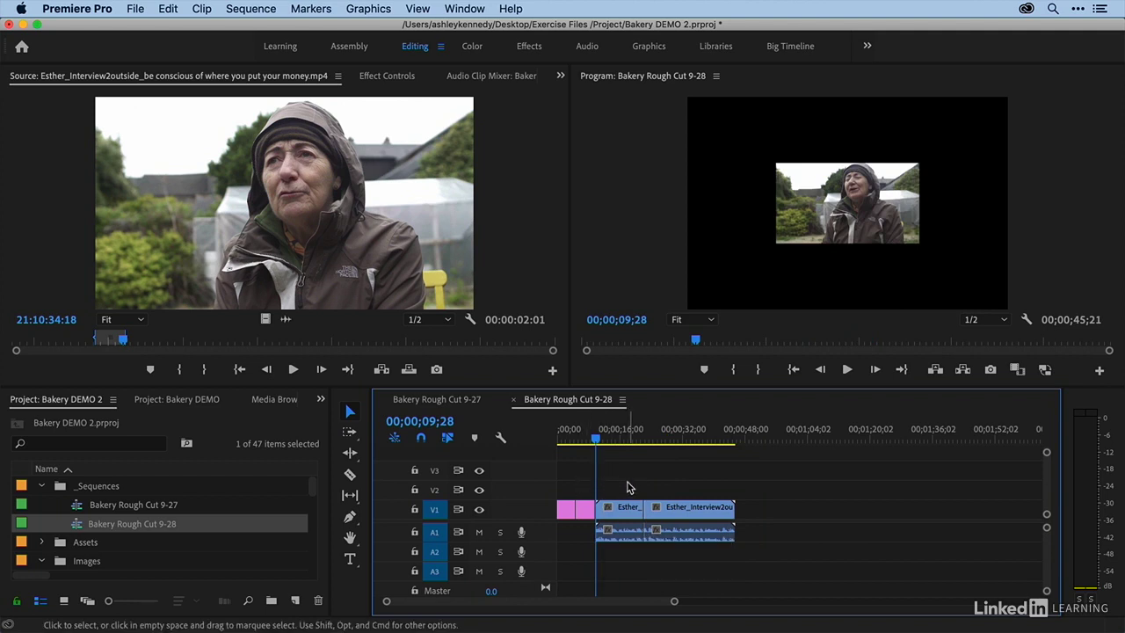
- Compare the Bakery Rough Cut 9-27 and Bakery Rough Cut 9-28 sequences in the Timeline, ending on 9-27
click(447, 401)
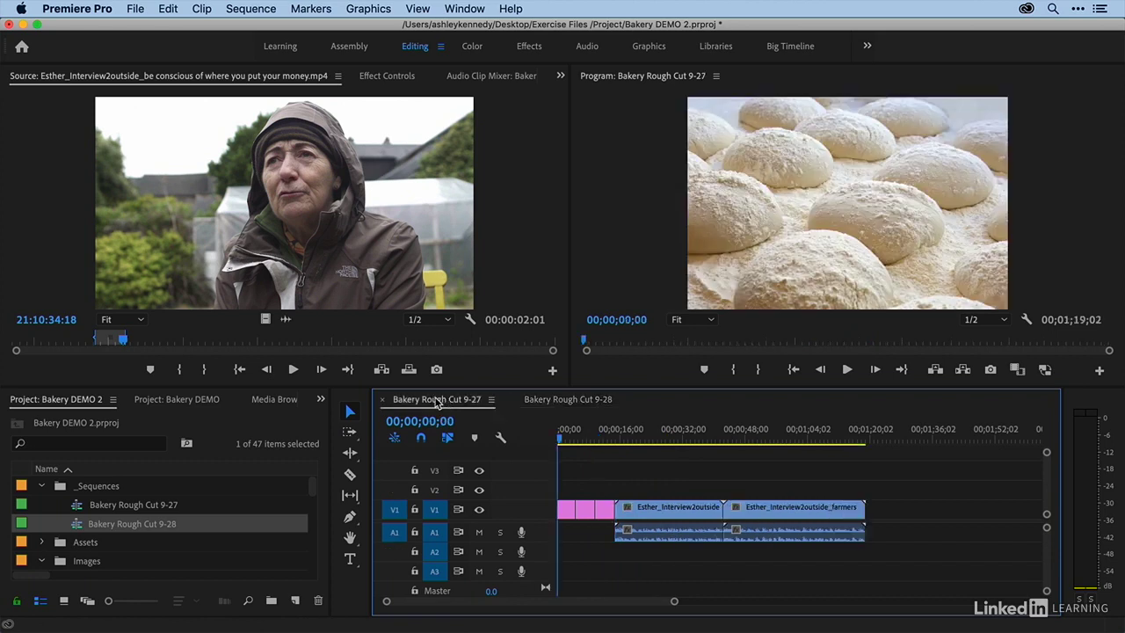
click(554, 401)
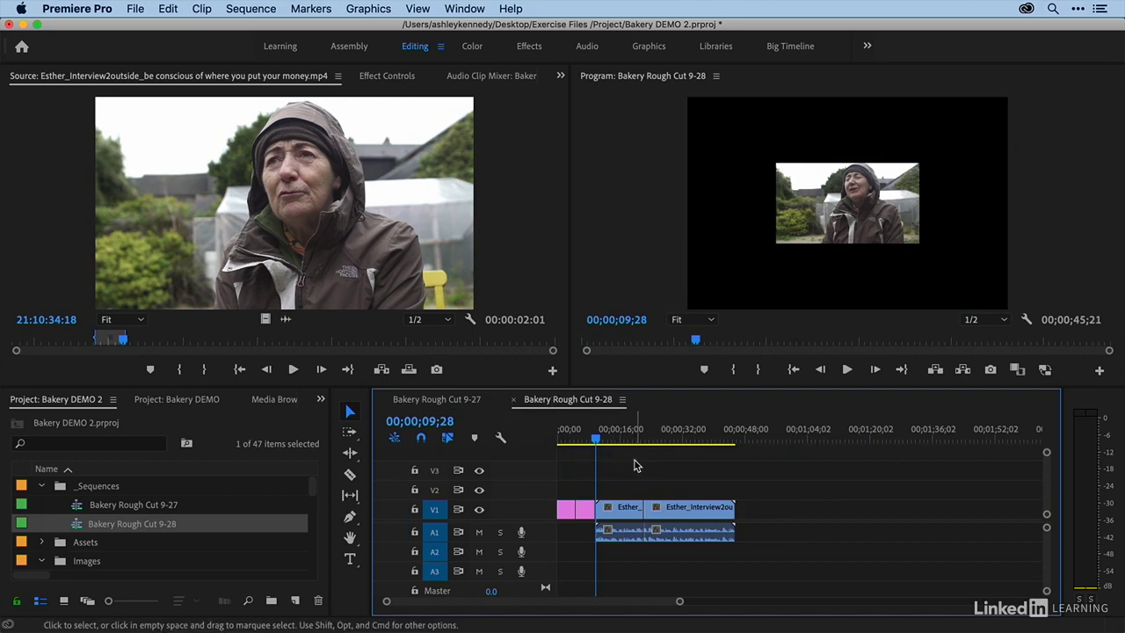
click(445, 402)
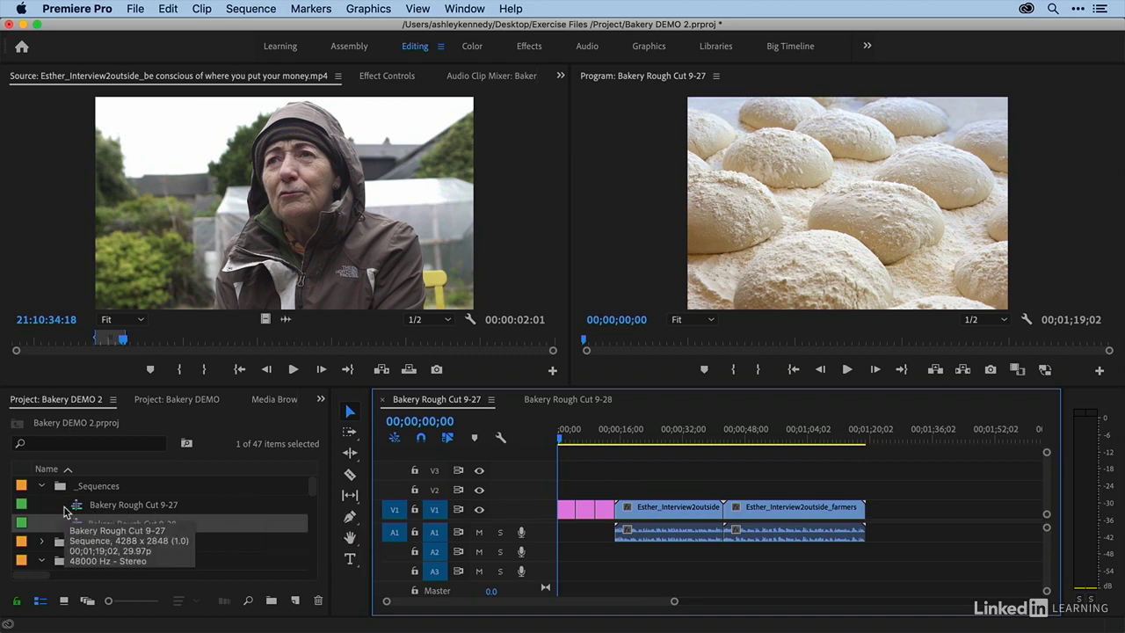
- Delete the unused image AdobeStock_258990570.jpeg from the Images bin
scroll(49, 522, down, 2)
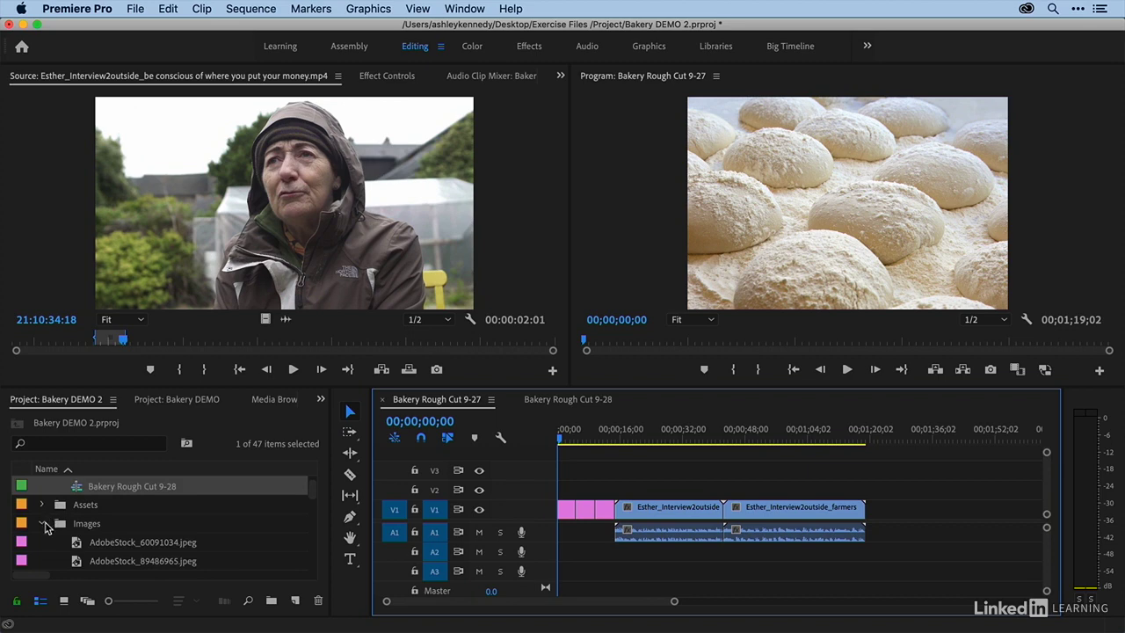
scroll(66, 528, down, 5)
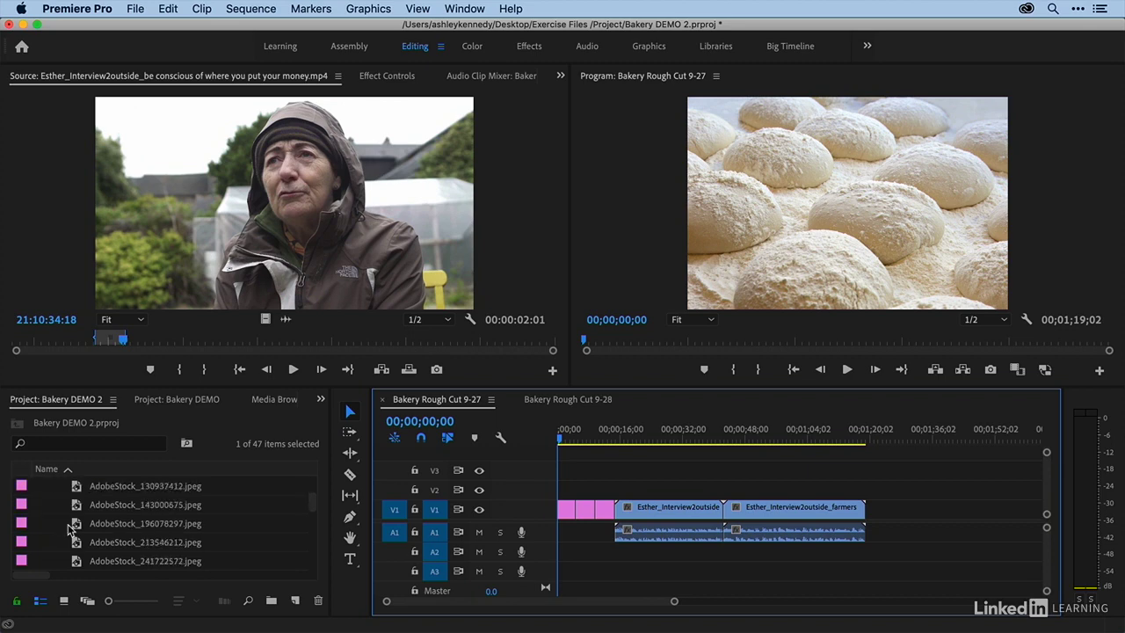
click(77, 545)
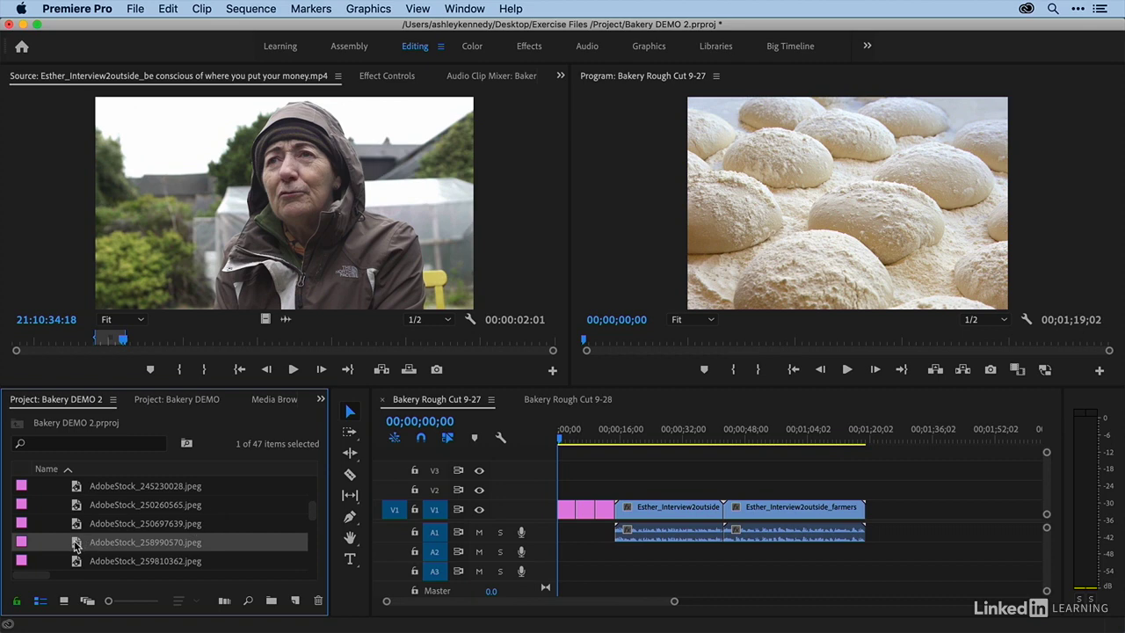
key(Delete)
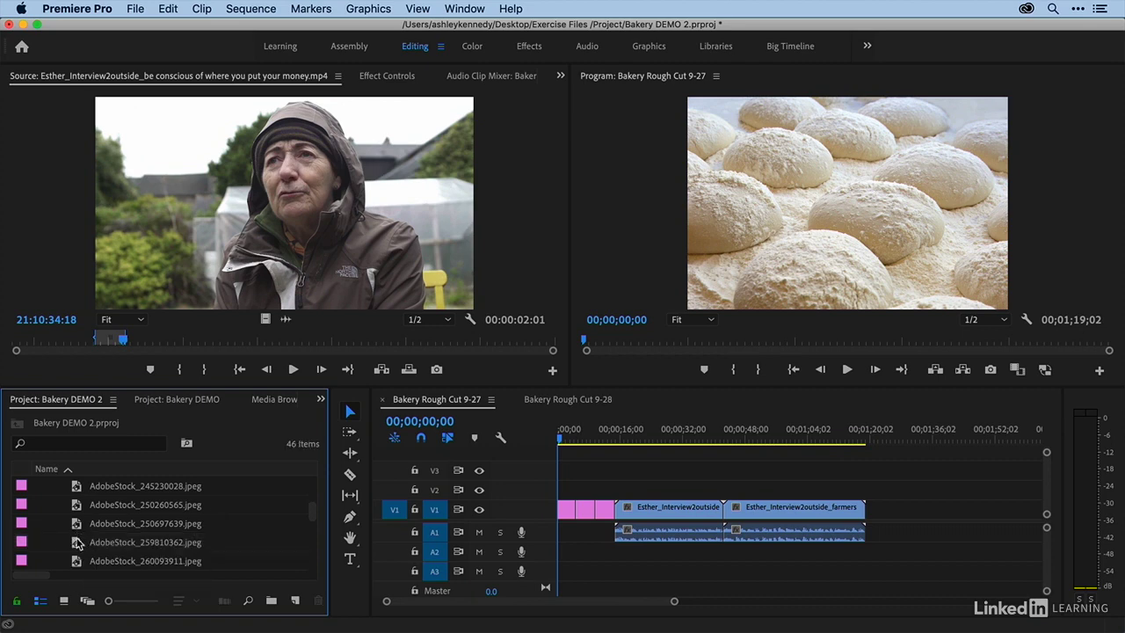
- Delete AdobeStock_60091034.jpeg from the Images bin together with its clip references in the sequences
scroll(78, 544, up, 5)
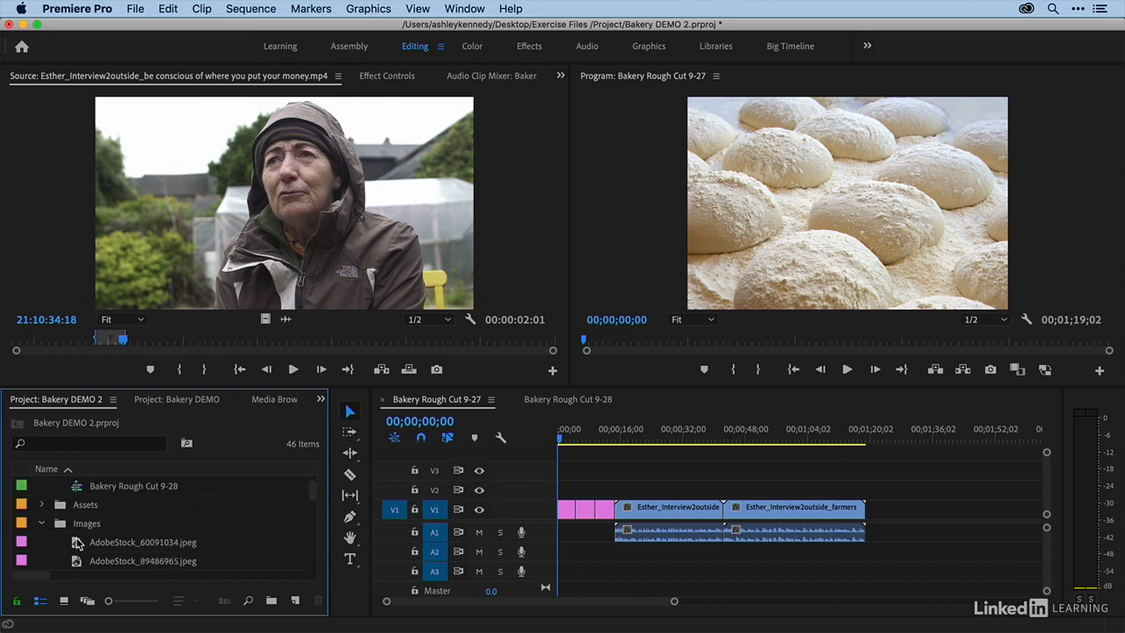
scroll(79, 545, down, 1)
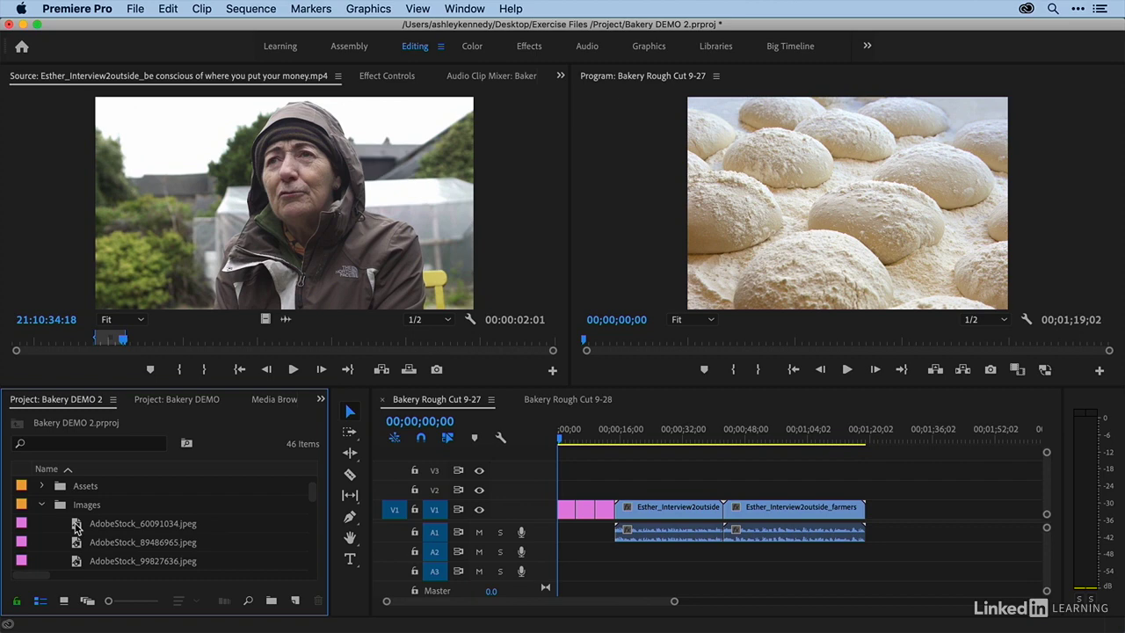
click(77, 525)
key(Delete)
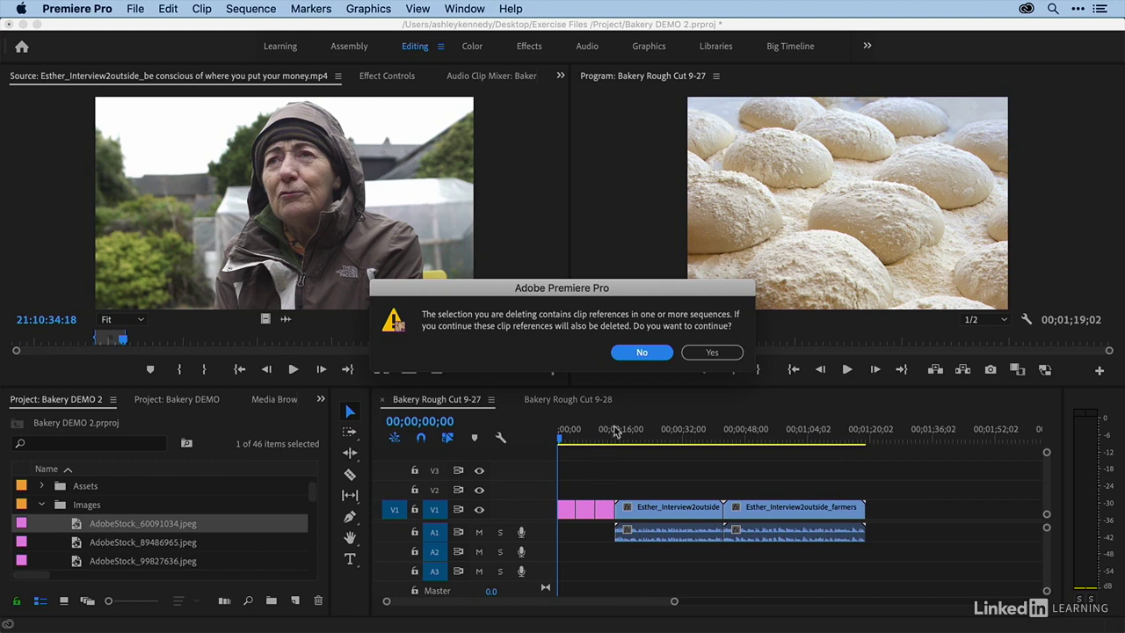
click(712, 355)
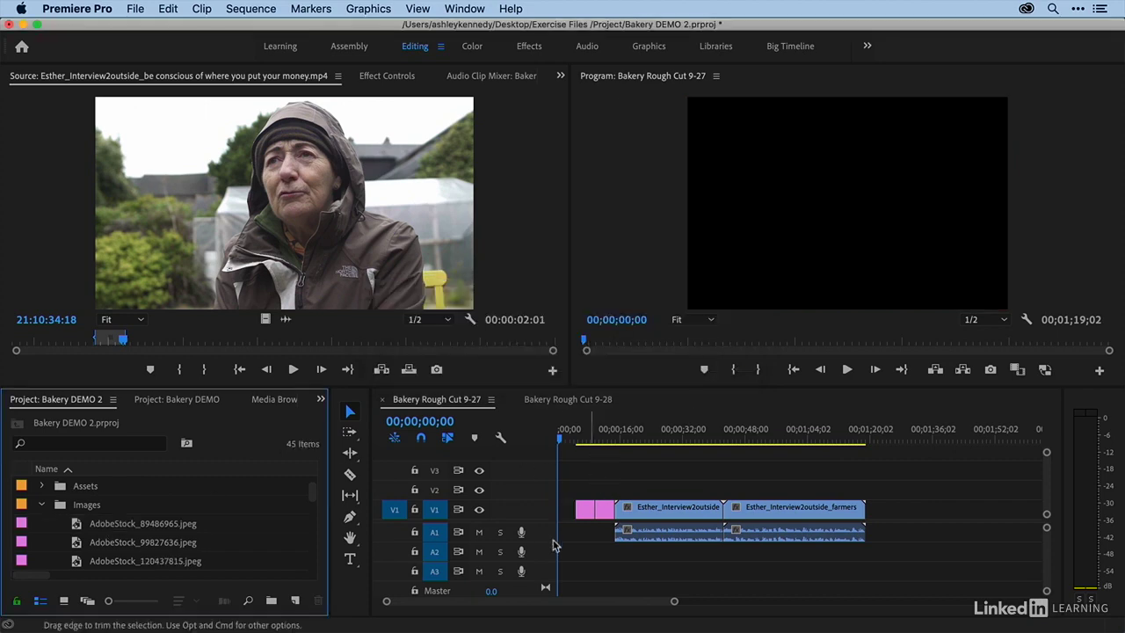